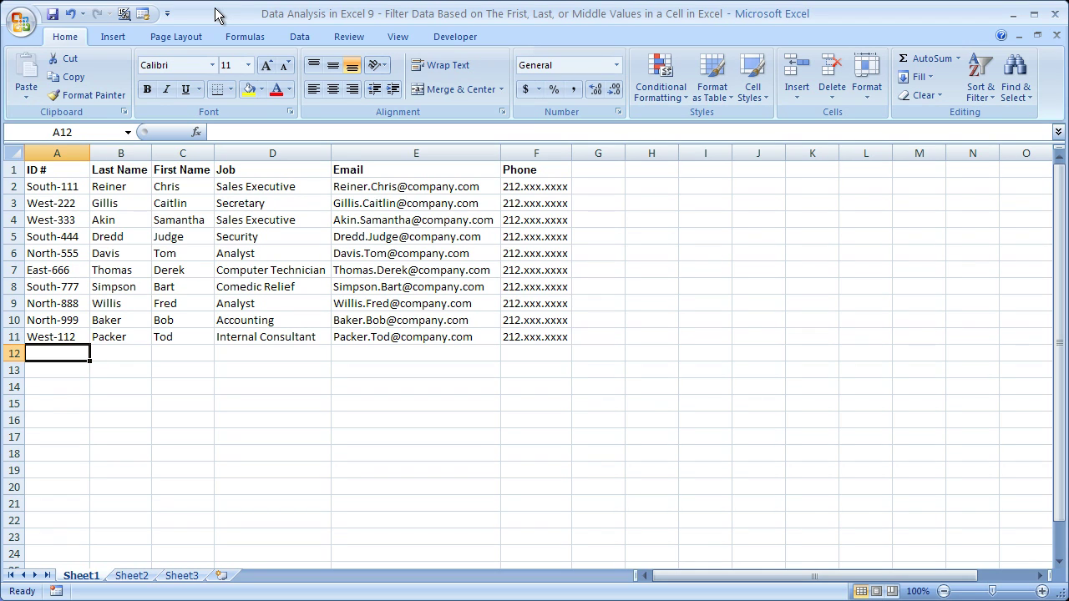
Step: Select cell A2 (South-111) and zoom the sheet to 200%
{"action": "left_click", "coordinate": [40, 188]}
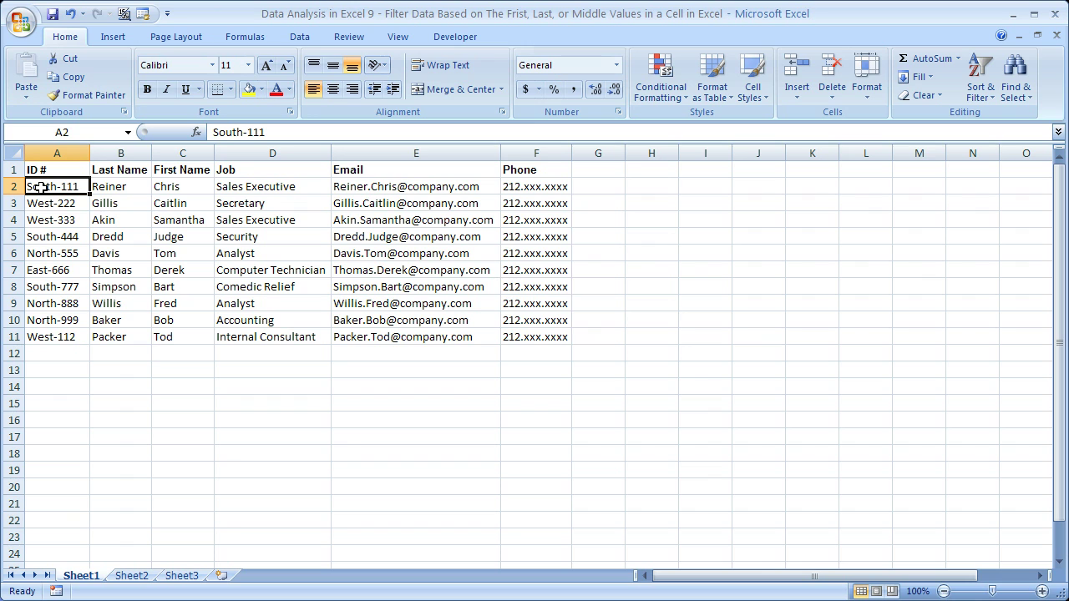
{"action": "key", "text": "alt+v"}
{"action": "key", "text": "z"}
{"action": "key", "text": "2"}
{"action": "key", "text": "Return"}
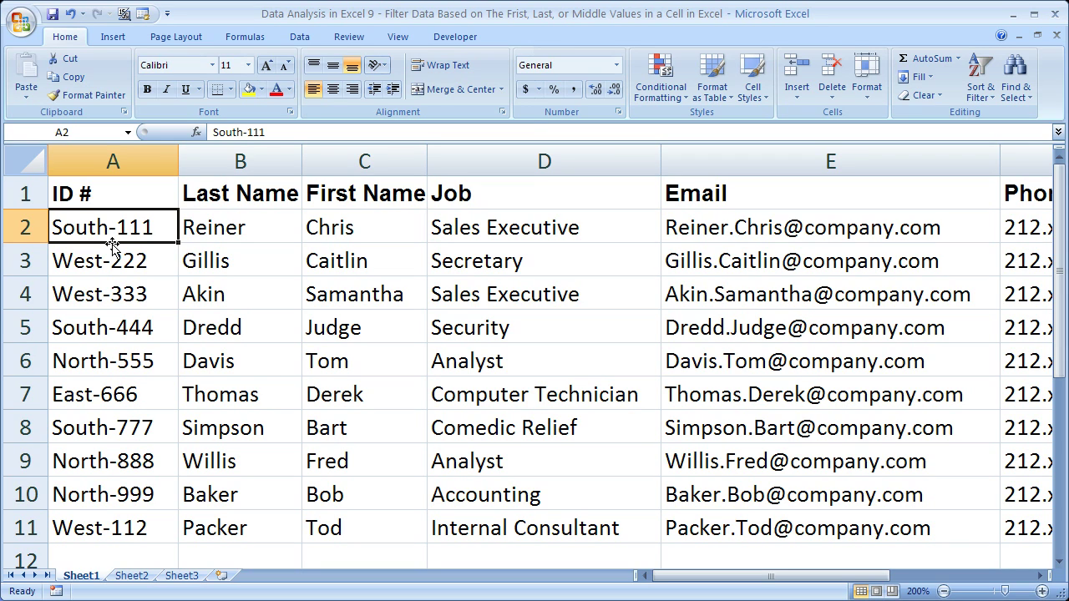
{"action": "key", "text": "alt+v"}
{"action": "key", "text": "z"}
{"action": "key", "text": "1"}
{"action": "key", "text": "Return"}
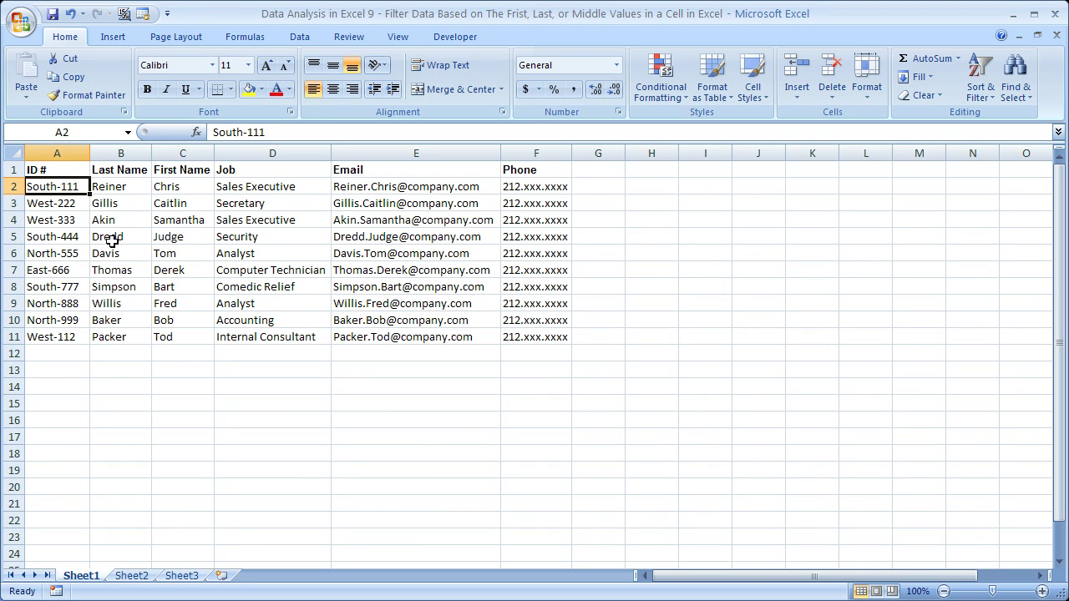
{"action": "left_click_drag", "start_coordinate": [115, 187], "coordinate": [202, 373]}
{"action": "left_click_drag", "start_coordinate": [276, 203], "coordinate": [295, 343]}
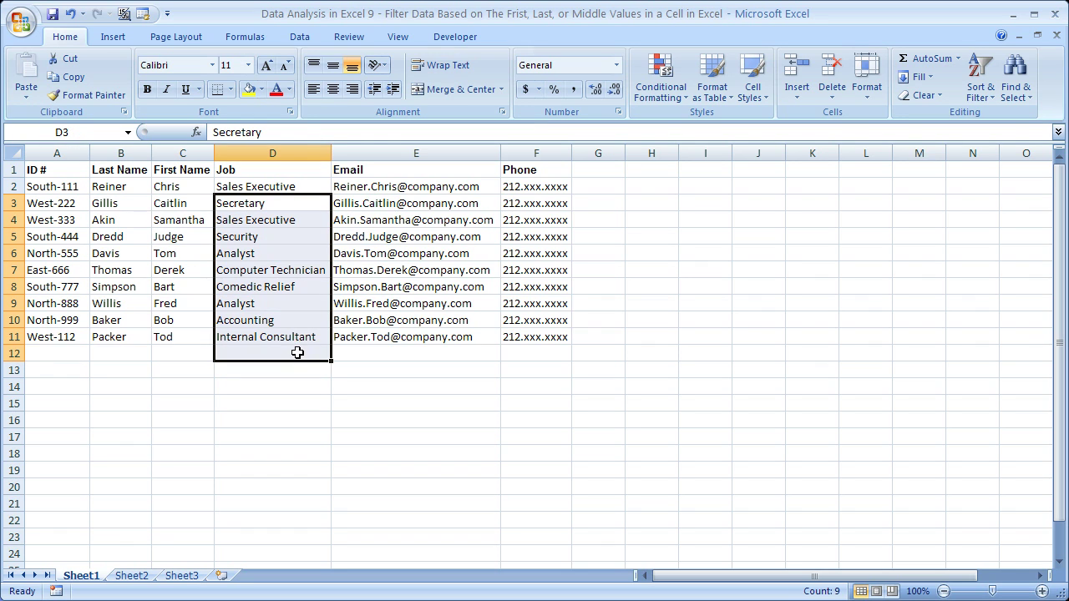
{"action": "left_click_drag", "start_coordinate": [381, 206], "coordinate": [429, 334]}
{"action": "left_click_drag", "start_coordinate": [526, 237], "coordinate": [528, 290]}
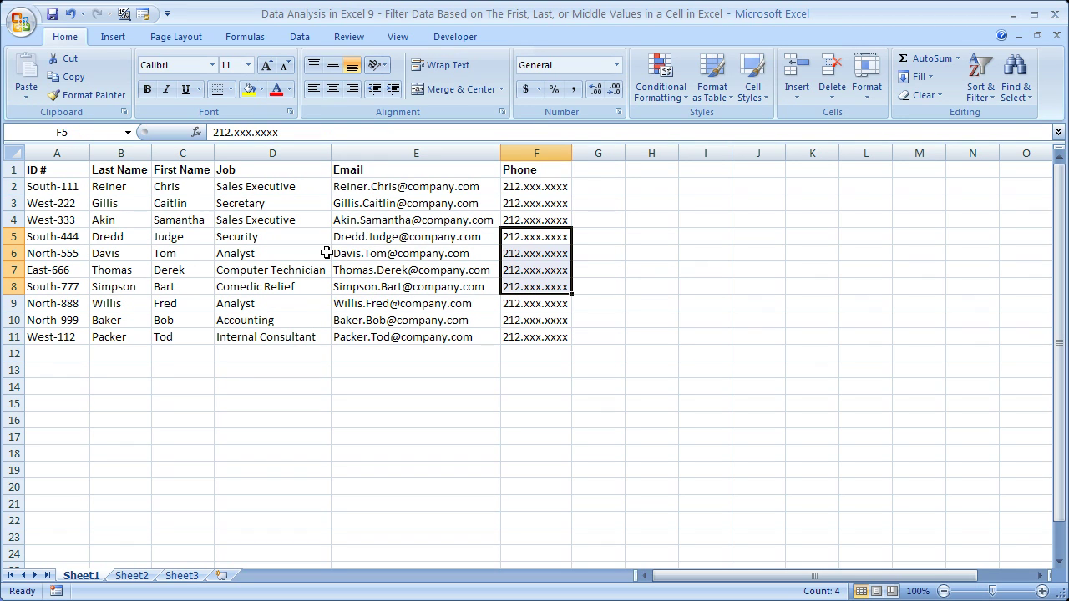
{"action": "left_click_drag", "start_coordinate": [40, 190], "coordinate": [43, 337]}
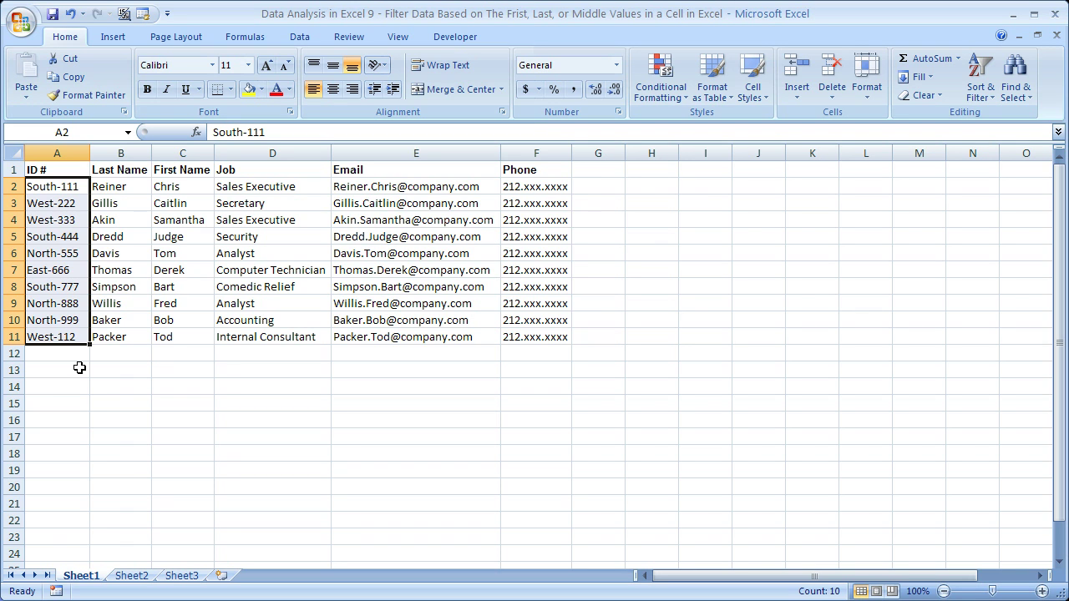
{"action": "left_click", "coordinate": [55, 189]}
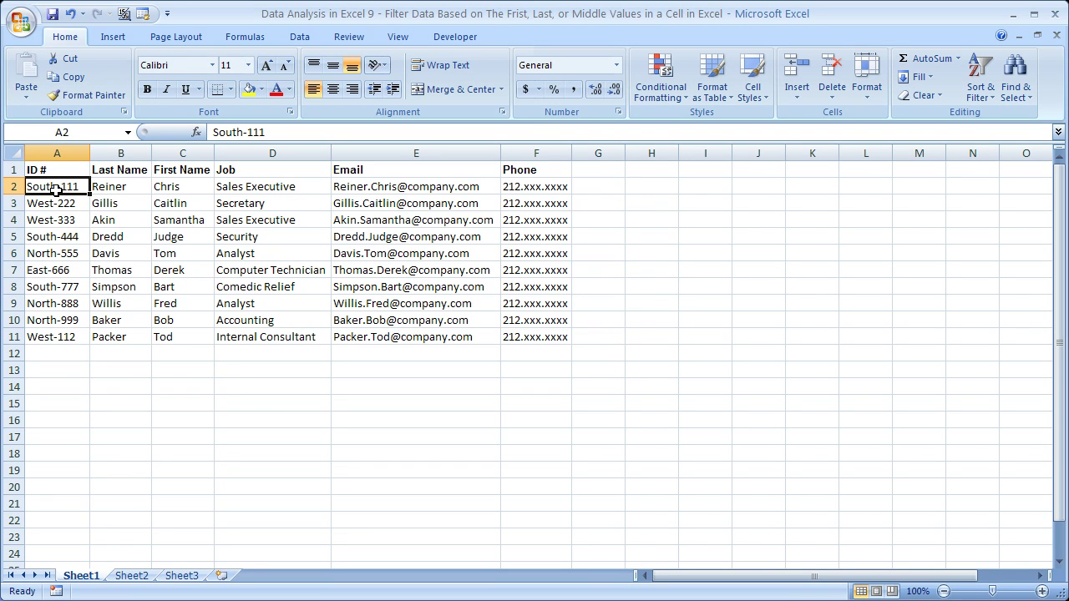
{"action": "key", "text": "alt+w"}
{"action": "type", "text": "q"}
{"action": "type", "text": "200"}
{"action": "key", "text": "Return"}
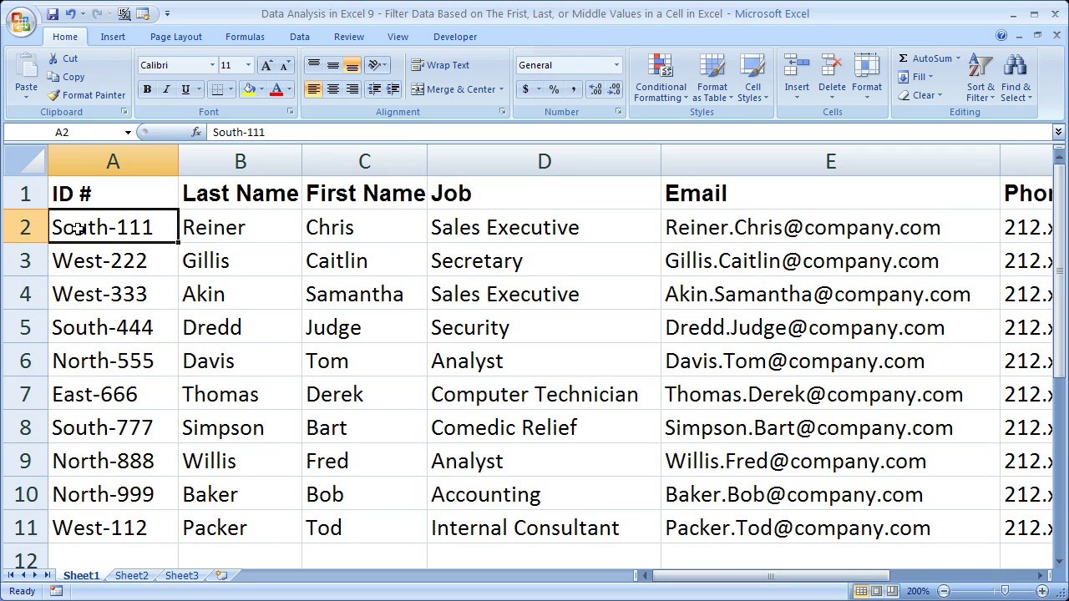
Step: Select IDs A2:A11, point out South-111, West-222, North-555 and East-666, then show the Data tab
{"action": "left_click_drag", "start_coordinate": [74, 232], "coordinate": [71, 511]}
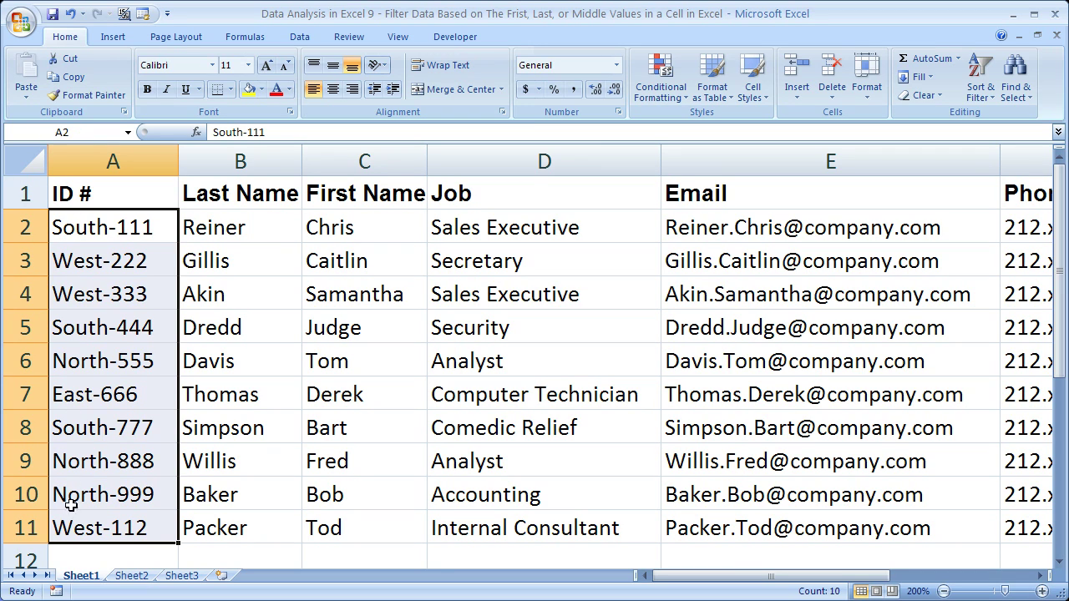
{"action": "left_click", "coordinate": [59, 227]}
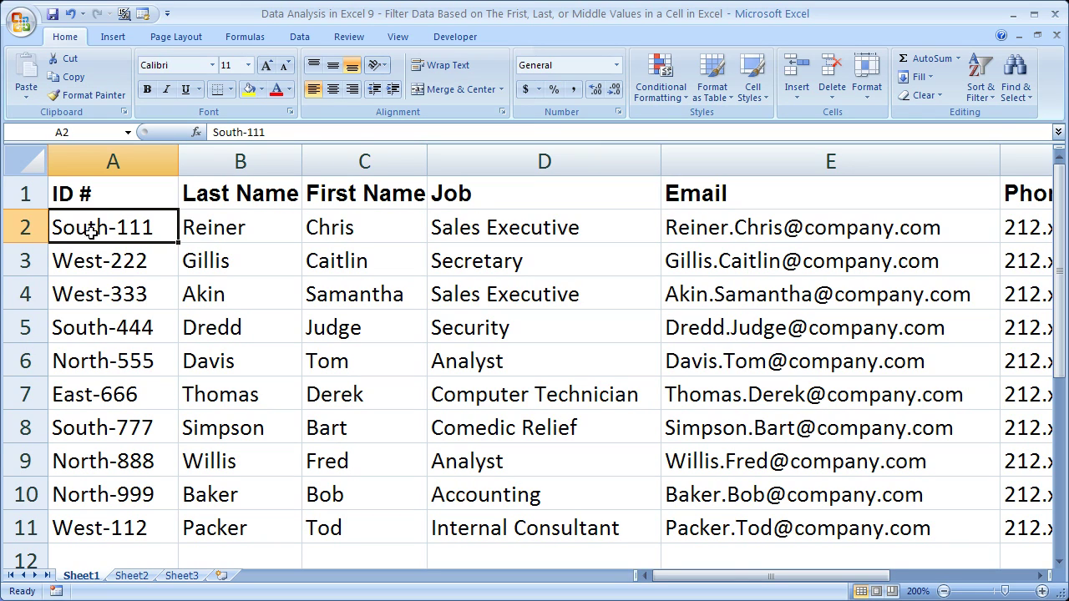
{"action": "left_click", "coordinate": [73, 383]}
{"action": "left_click", "coordinate": [73, 364]}
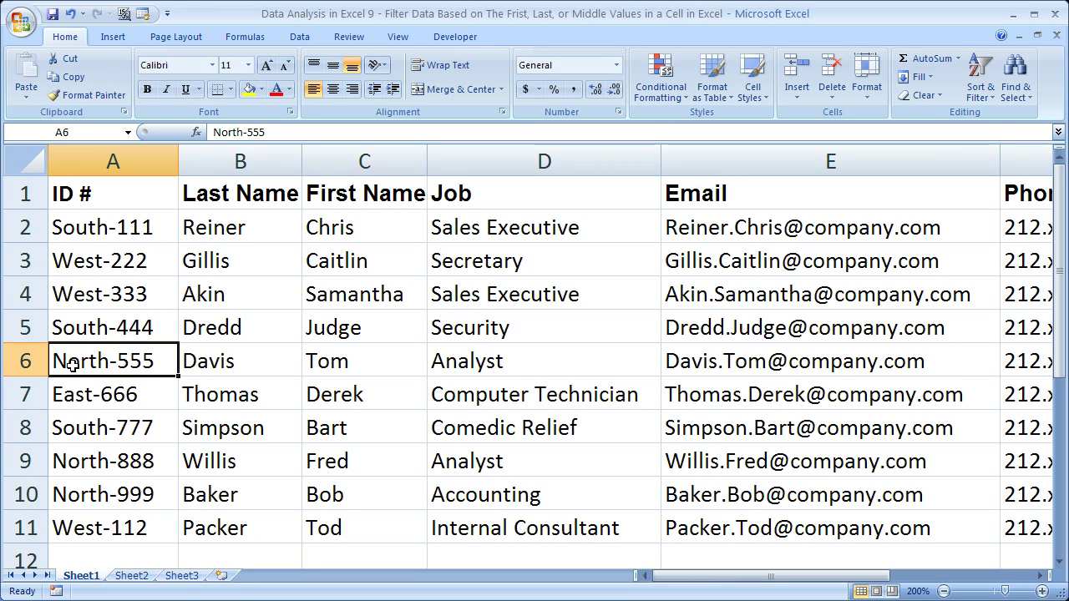
{"action": "left_click", "coordinate": [85, 231]}
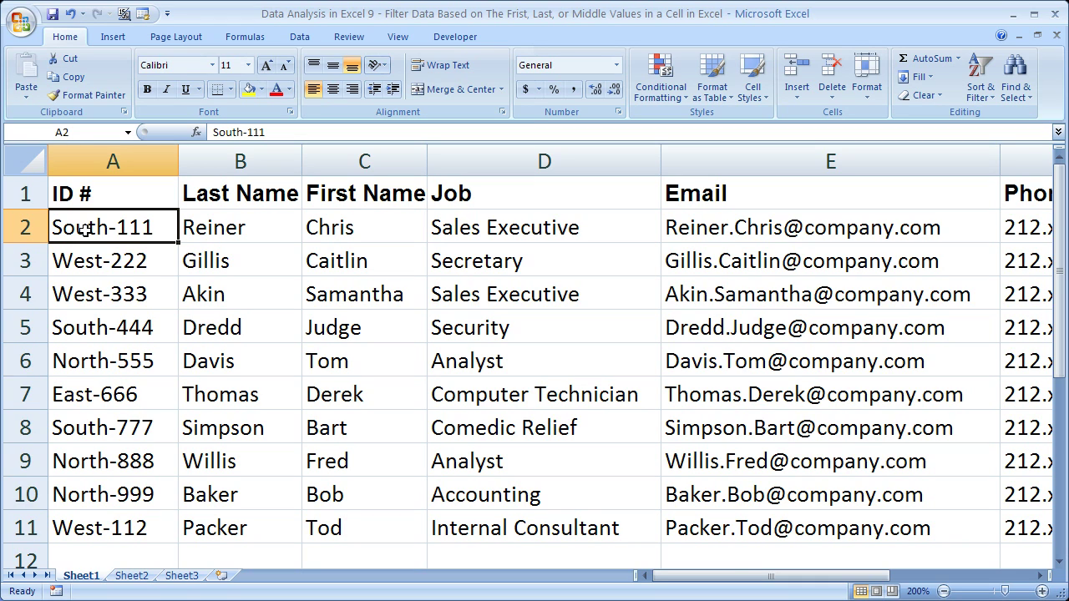
{"action": "left_click", "coordinate": [75, 262]}
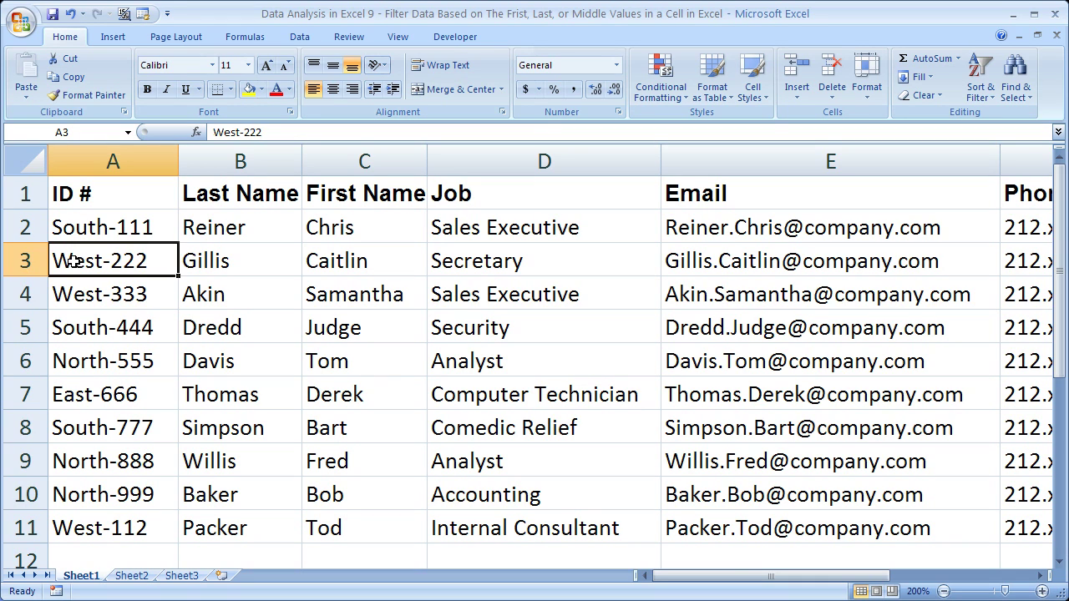
{"action": "left_click", "coordinate": [75, 363]}
{"action": "left_click", "coordinate": [75, 395]}
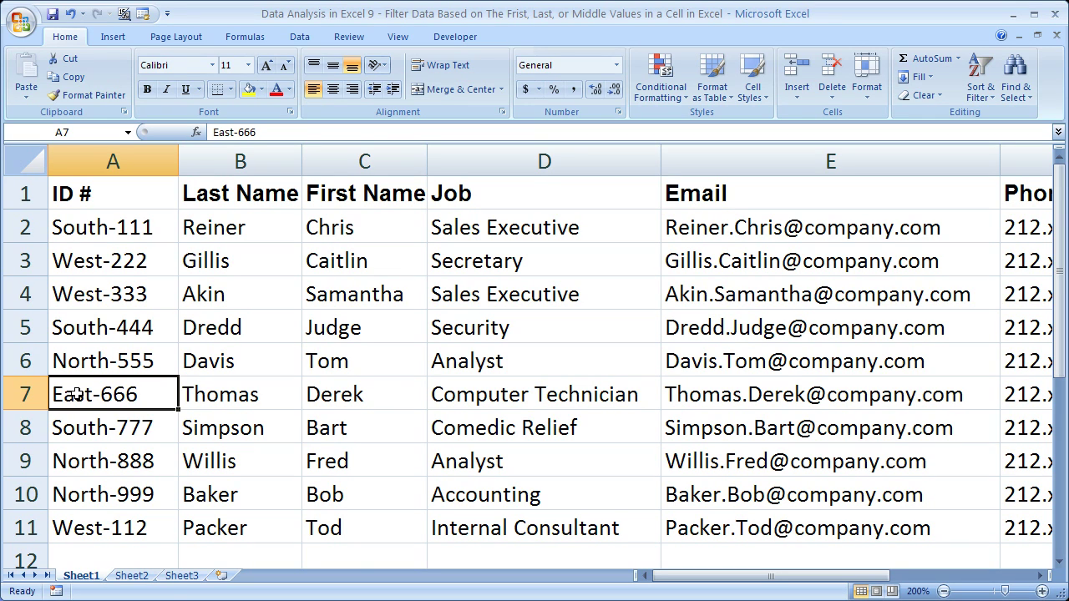
{"action": "left_click", "coordinate": [299, 38]}
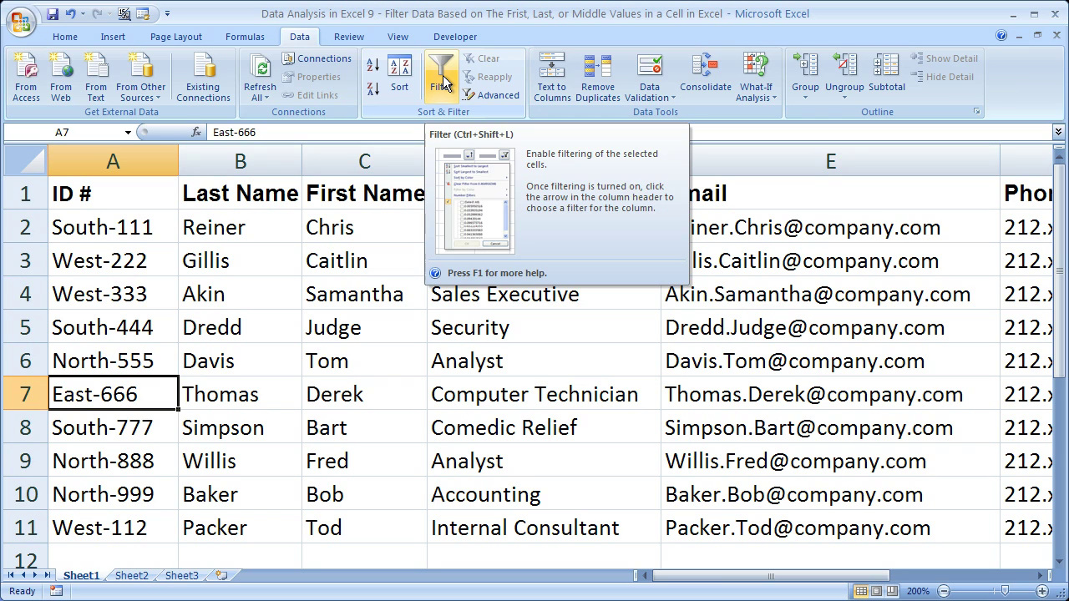
Step: Check Home's Sort & Filter options, then turn on Filter from the Data tab
{"action": "left_click", "coordinate": [62, 36]}
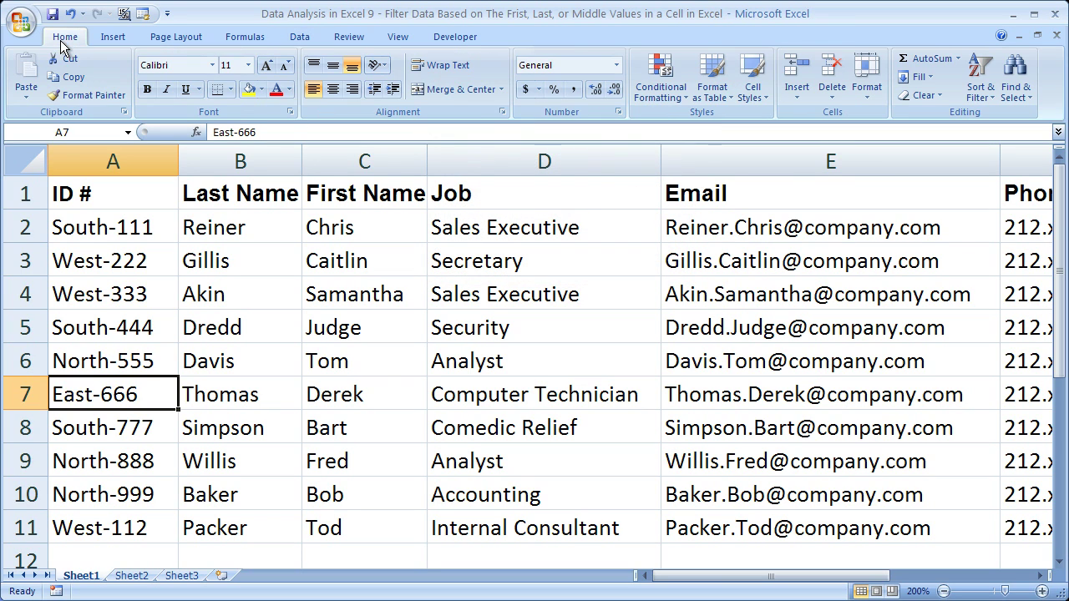
{"action": "left_click", "coordinate": [981, 74]}
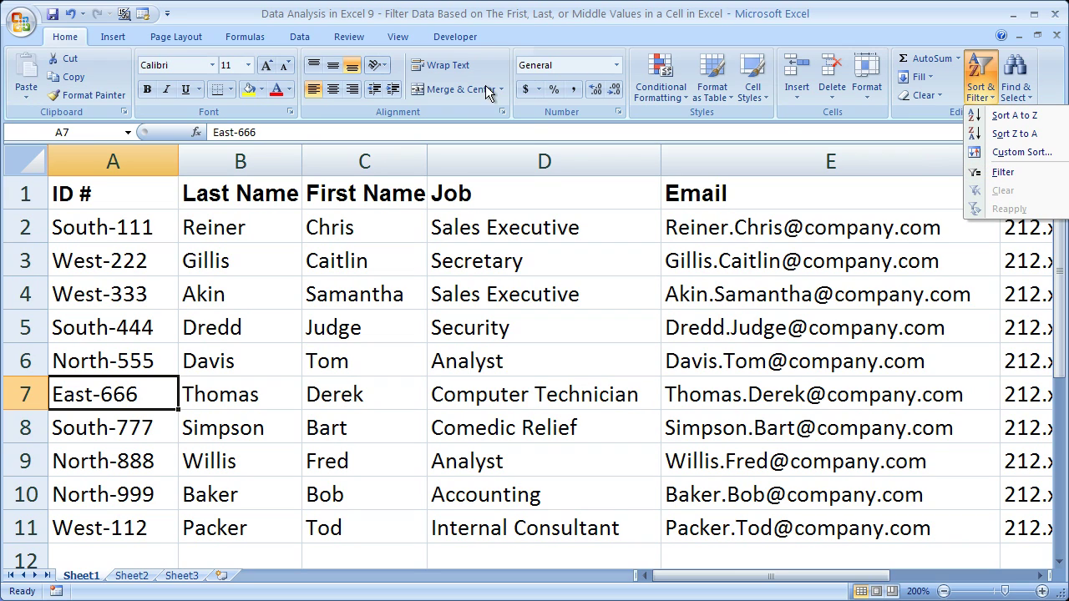
{"action": "left_click", "coordinate": [299, 36]}
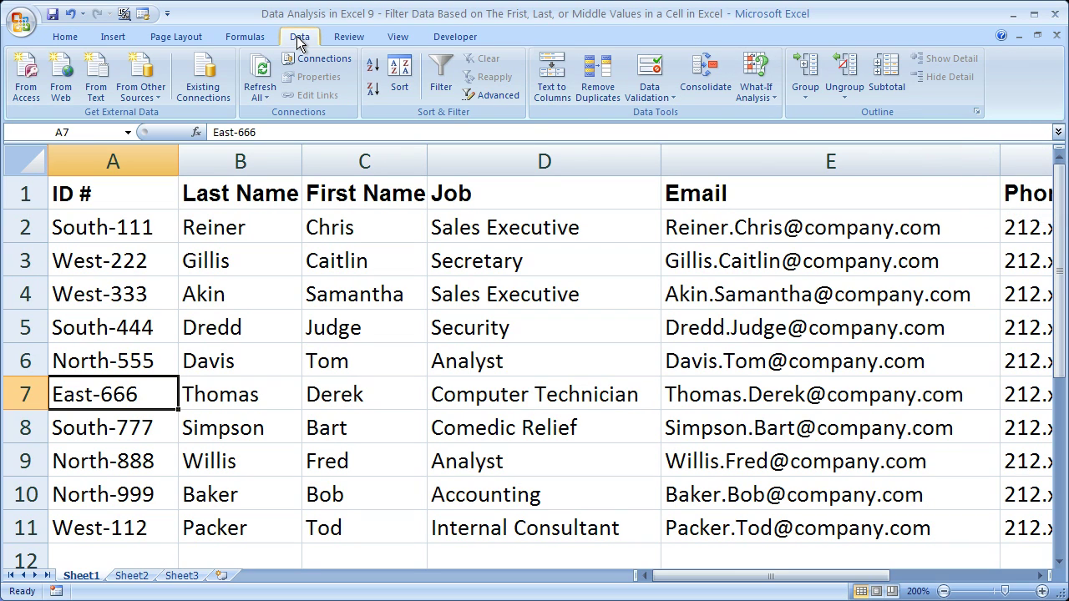
{"action": "left_click", "coordinate": [442, 84]}
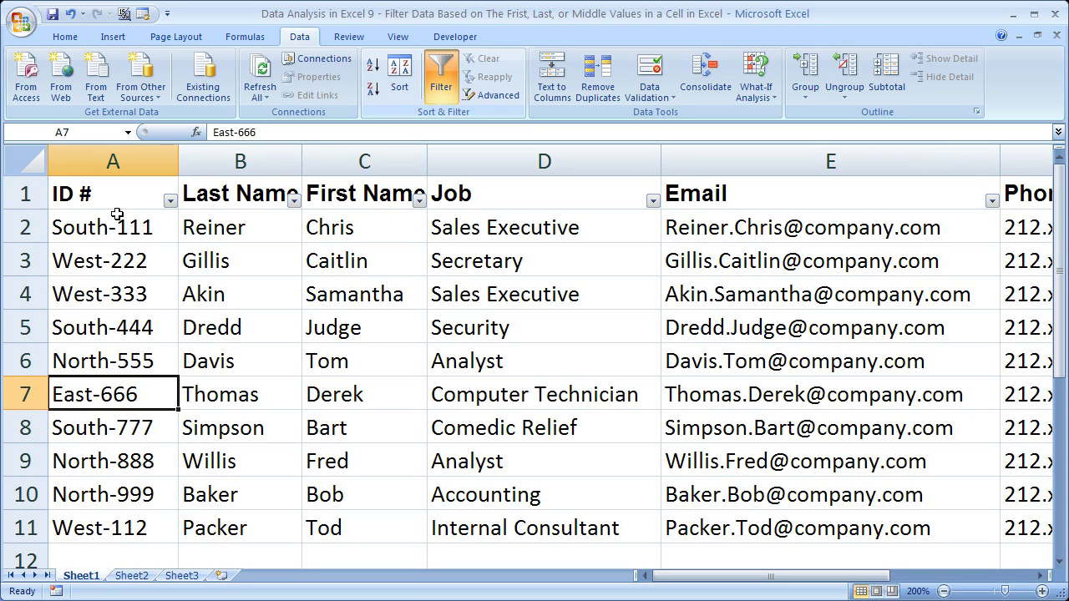
Step: Open the ID # column's filter dropdown and show its Text Filters submenu
{"action": "left_click", "coordinate": [22, 192]}
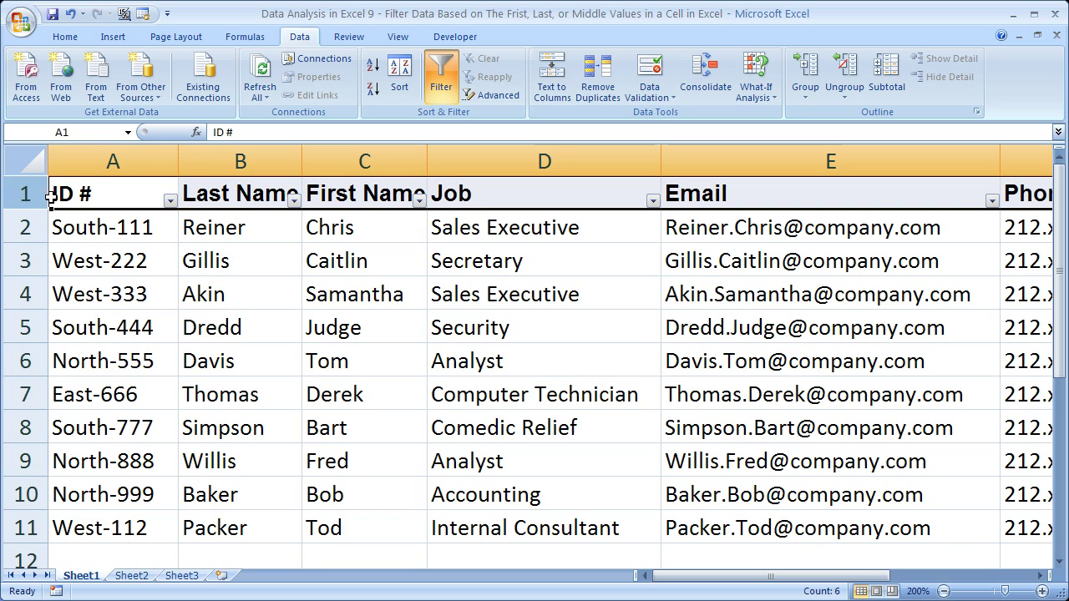
{"action": "left_click", "coordinate": [134, 226]}
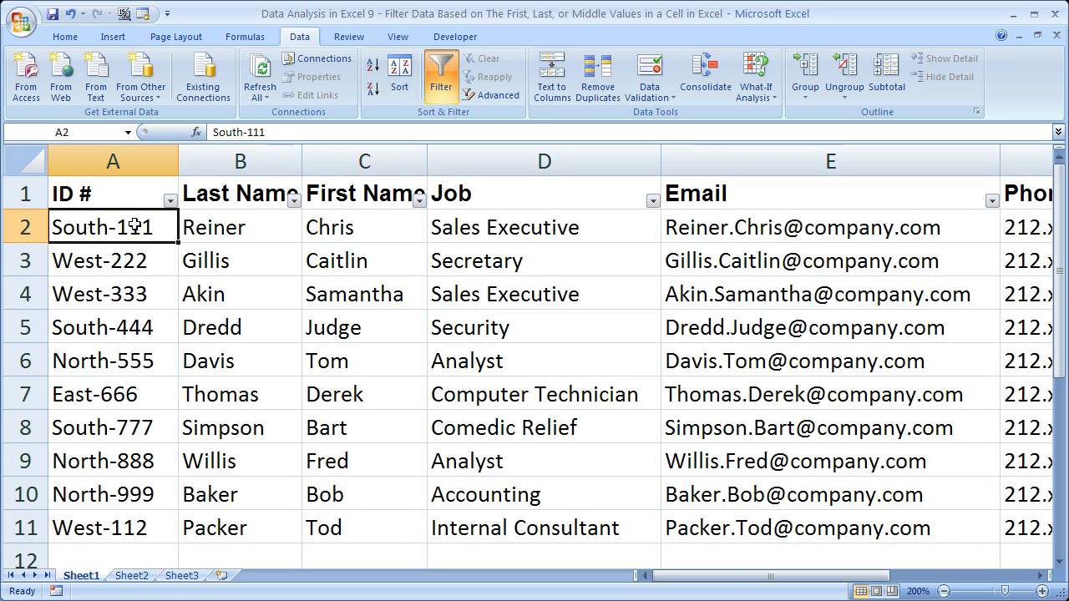
{"action": "left_click", "coordinate": [149, 194]}
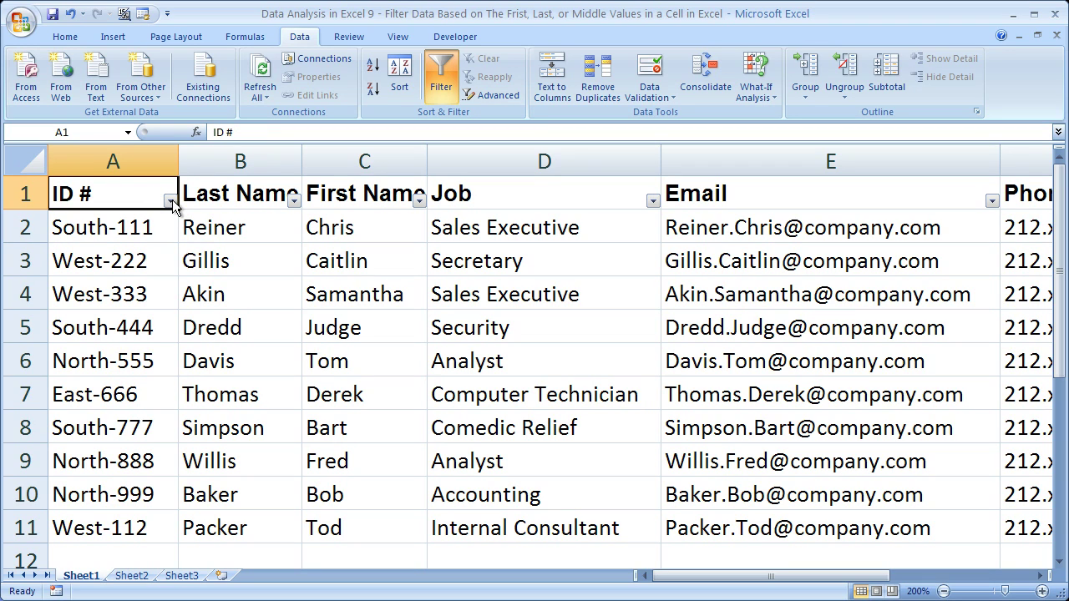
{"action": "left_click", "coordinate": [170, 200]}
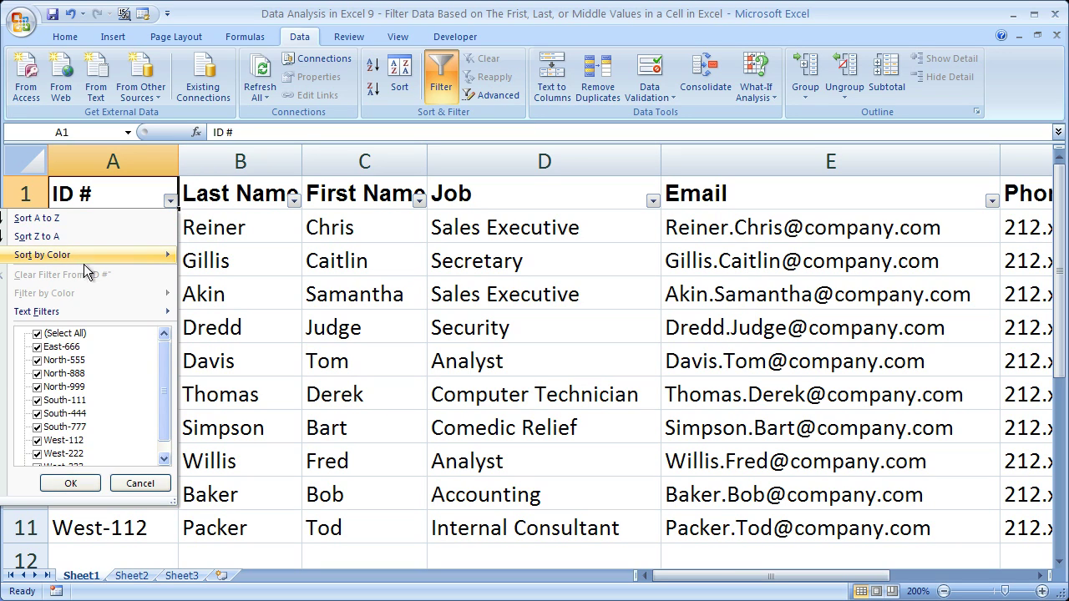
{"action": "mouse_move", "coordinate": [79, 256]}
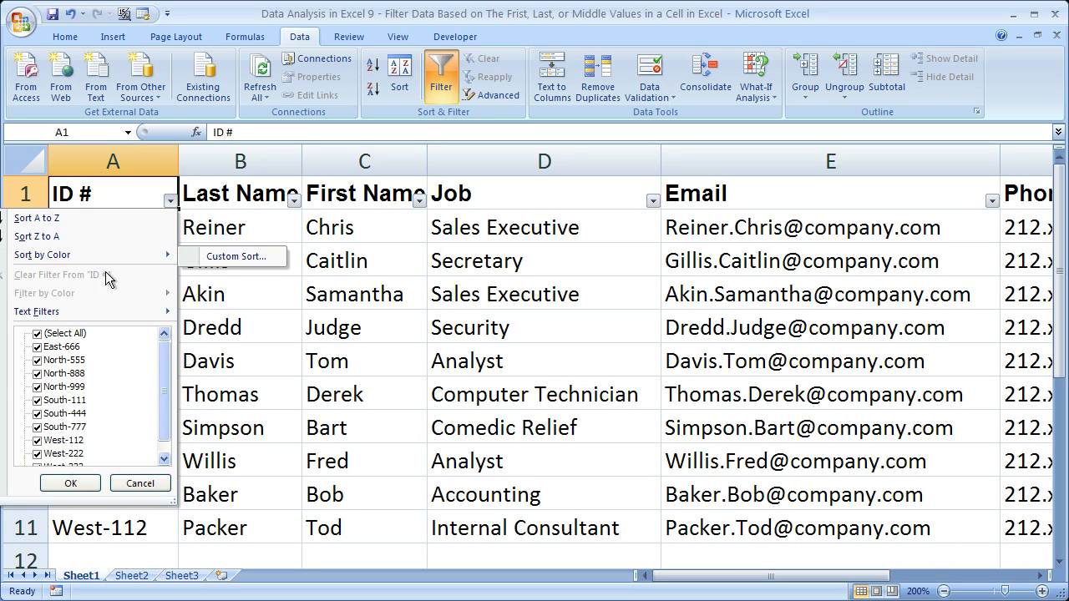
{"action": "mouse_move", "coordinate": [101, 310]}
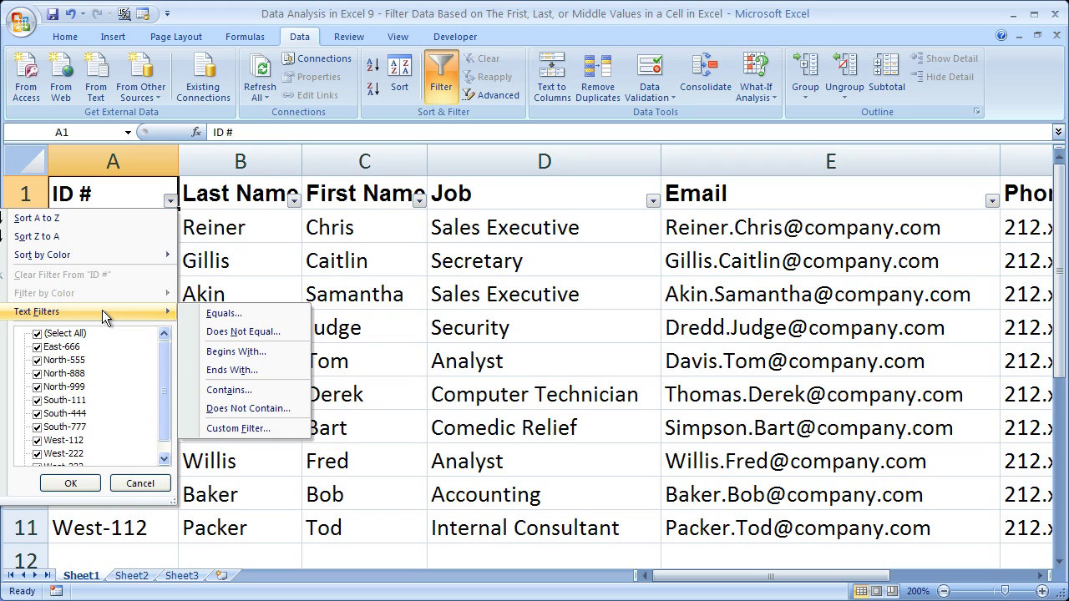
Step: Choose Begins With for ID #, move the Custom AutoFilter dialog, and browse the ID value list
{"action": "left_click", "coordinate": [235, 352]}
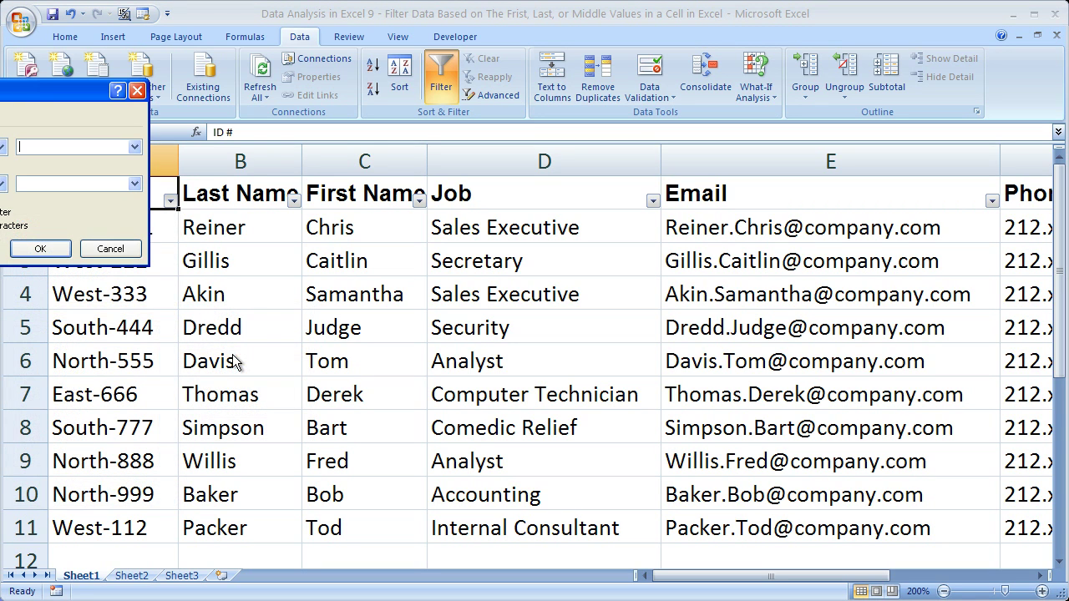
{"action": "left_click_drag", "start_coordinate": [78, 94], "coordinate": [540, 192]}
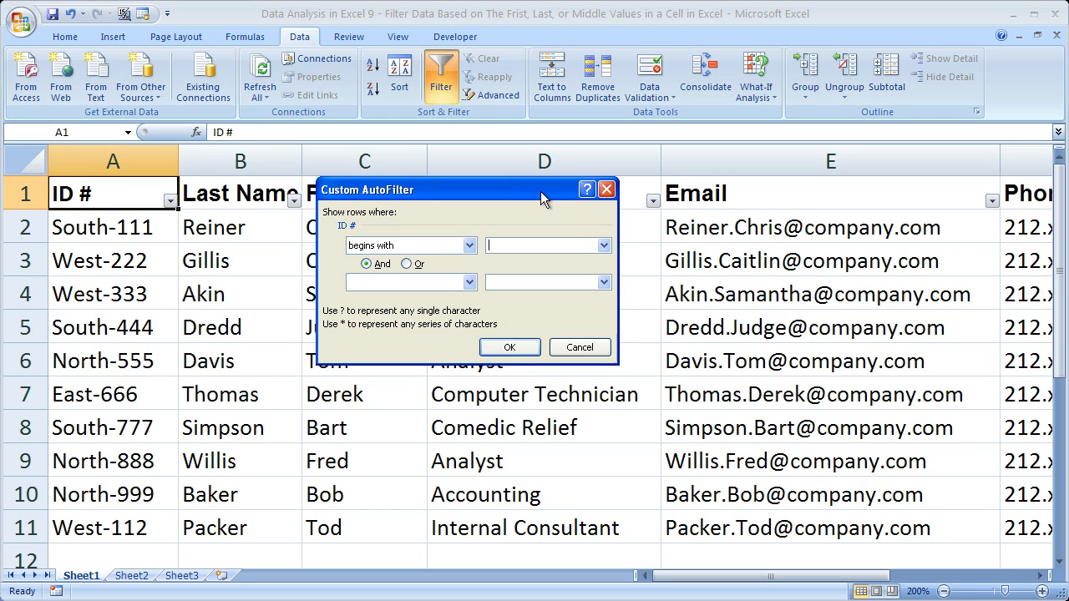
{"action": "left_click", "coordinate": [502, 246]}
{"action": "left_click", "coordinate": [603, 246]}
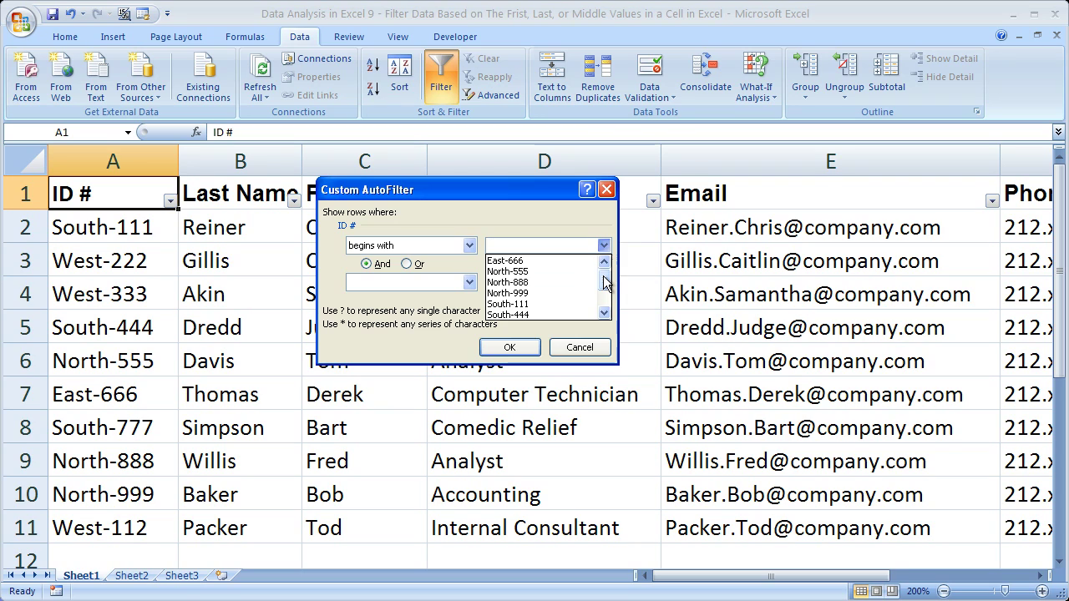
{"action": "mouse_move", "coordinate": [605, 284]}
{"action": "left_mouse_down"}
{"action": "mouse_move", "coordinate": [605, 305]}
{"action": "mouse_move", "coordinate": [604, 280]}
{"action": "left_mouse_up"}
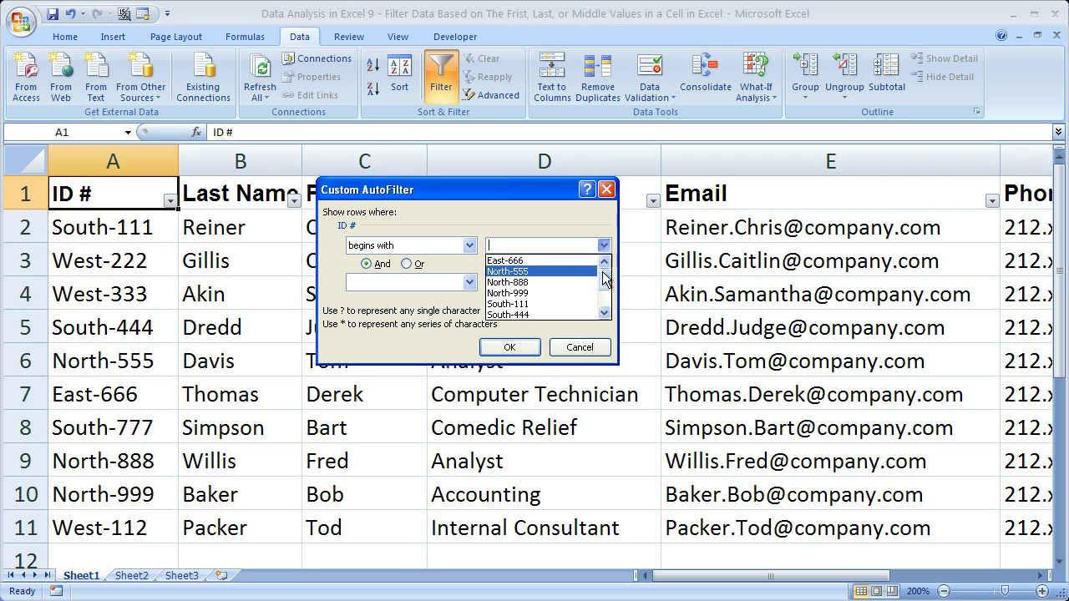
{"action": "left_click_drag", "start_coordinate": [604, 284], "coordinate": [604, 301]}
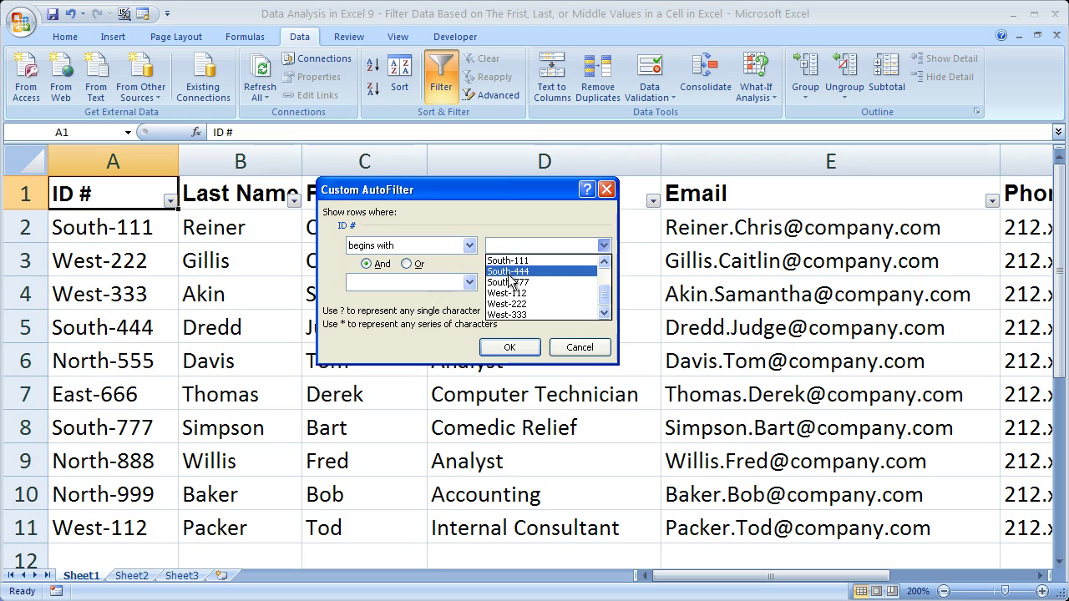
{"action": "left_click_drag", "start_coordinate": [604, 302], "coordinate": [605, 269]}
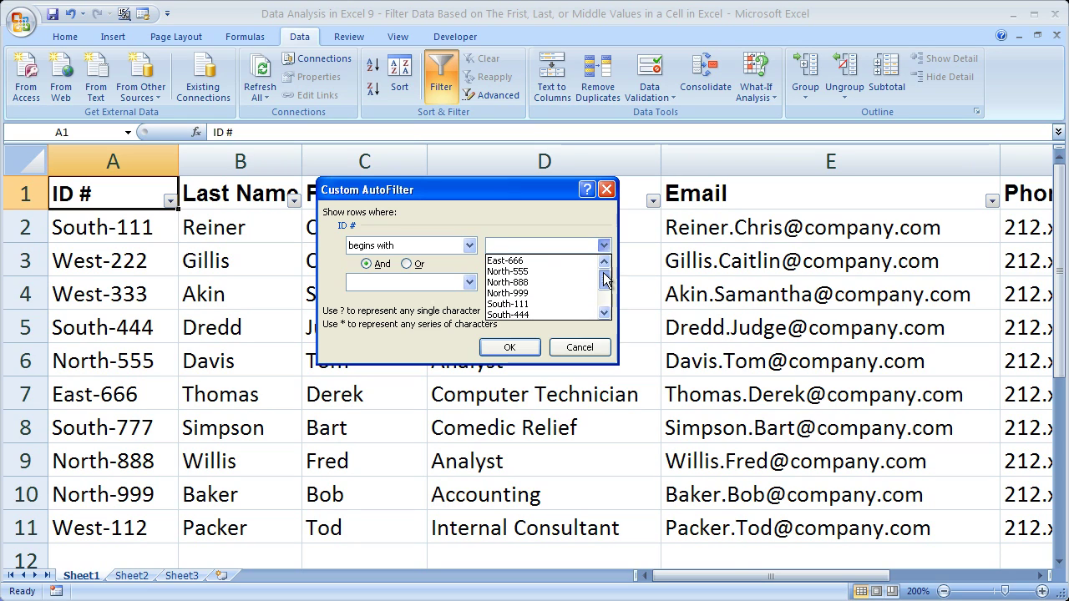
{"action": "left_click", "coordinate": [563, 222]}
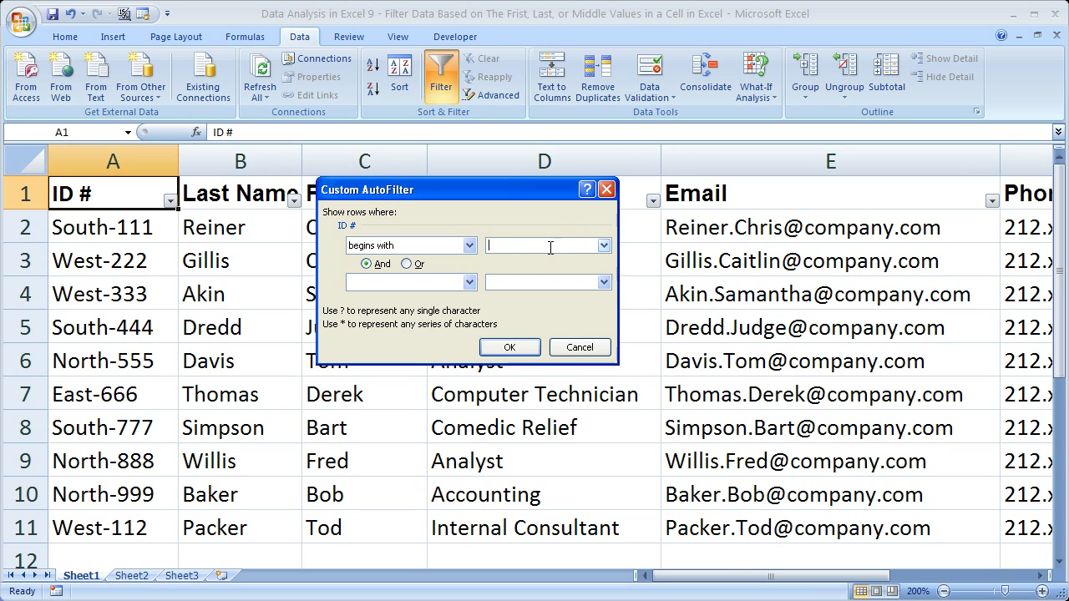
Step: Enter South as the begins-with value and review the operators, leaving the second rule empty
{"action": "type", "text": "South"}
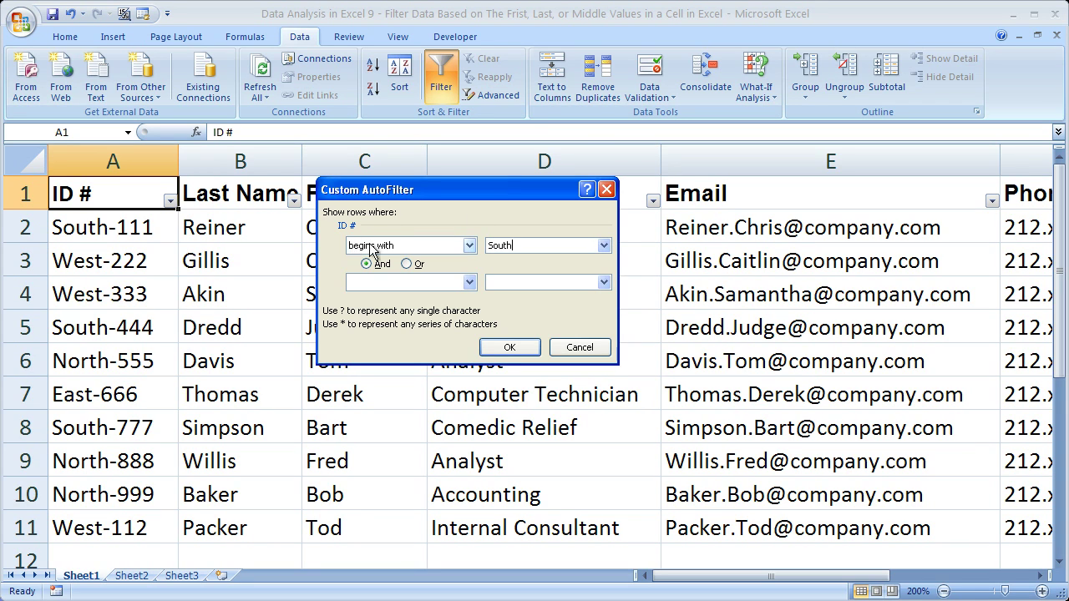
{"action": "left_click", "coordinate": [469, 245]}
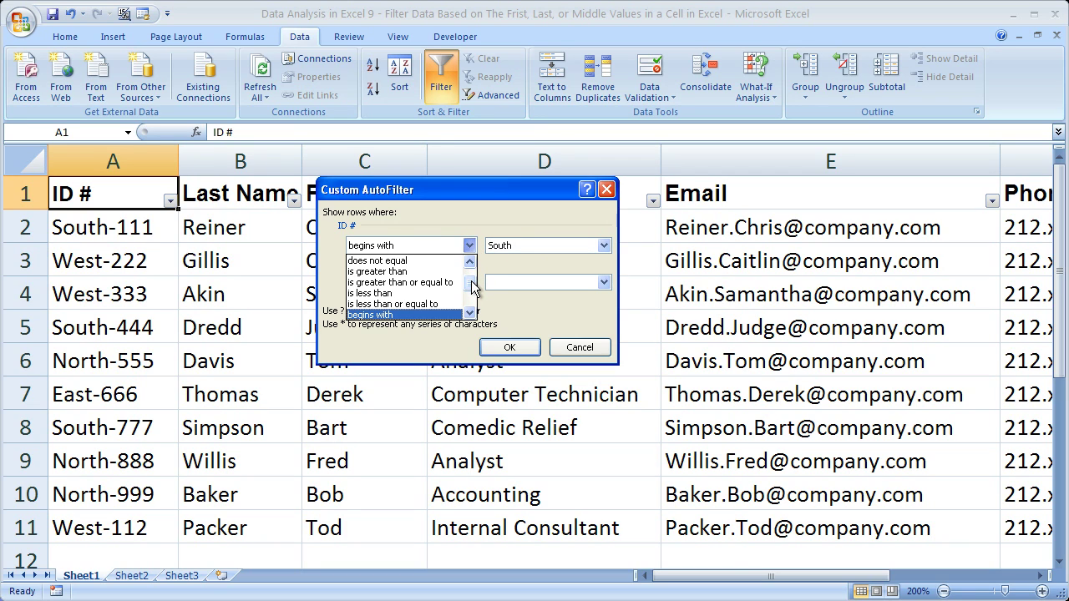
{"action": "scroll", "coordinate": [473, 296], "scroll_direction": "down", "scroll_amount": 1}
{"action": "scroll", "coordinate": [473, 295], "scroll_direction": "down", "scroll_amount": 1}
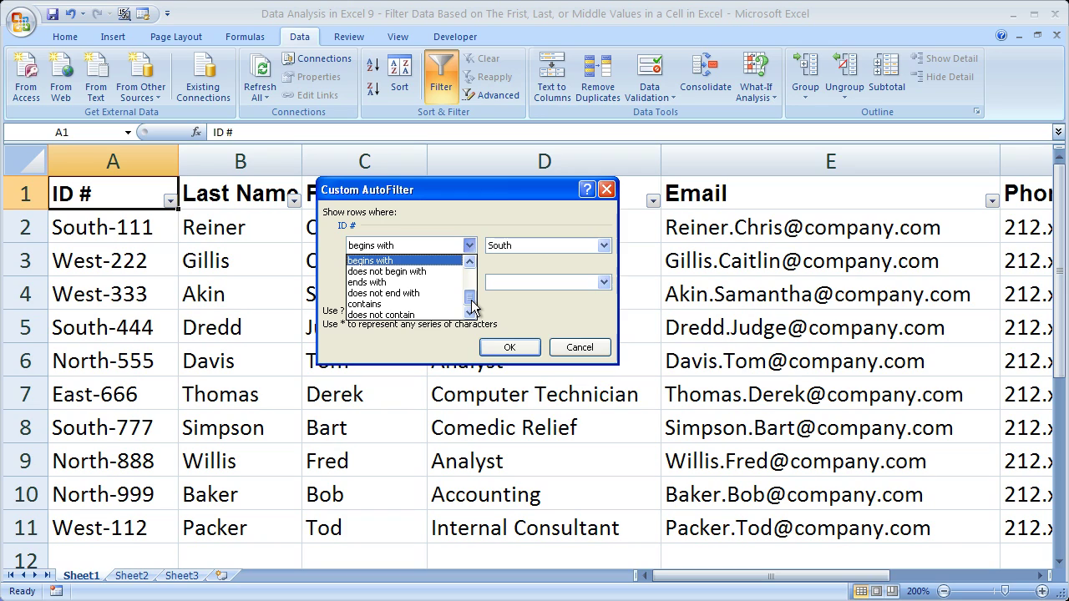
{"action": "scroll", "coordinate": [472, 299], "scroll_direction": "up", "scroll_amount": 2}
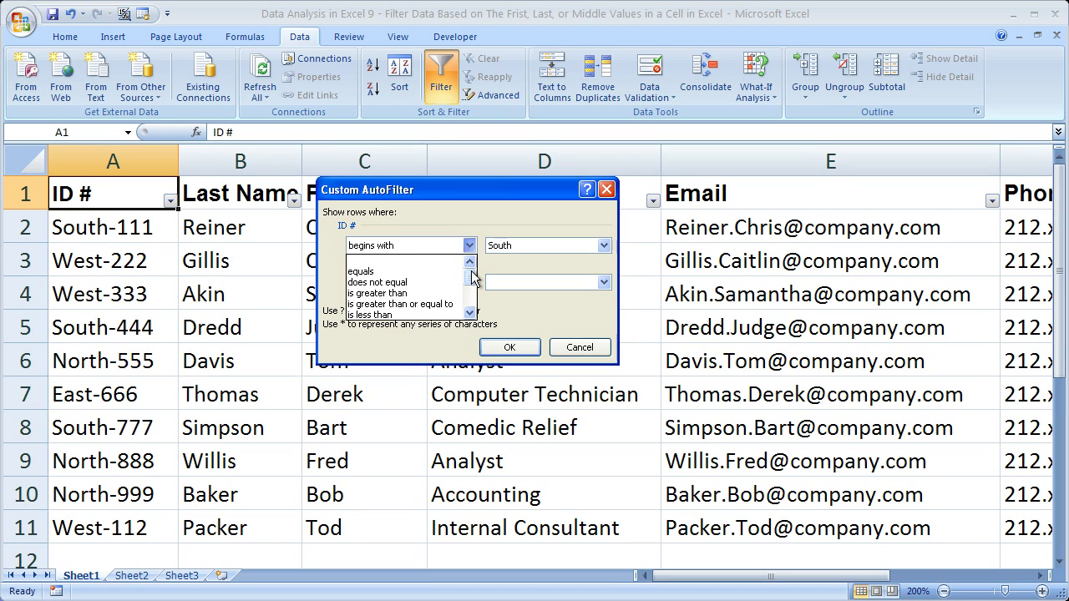
{"action": "left_click", "coordinate": [485, 202]}
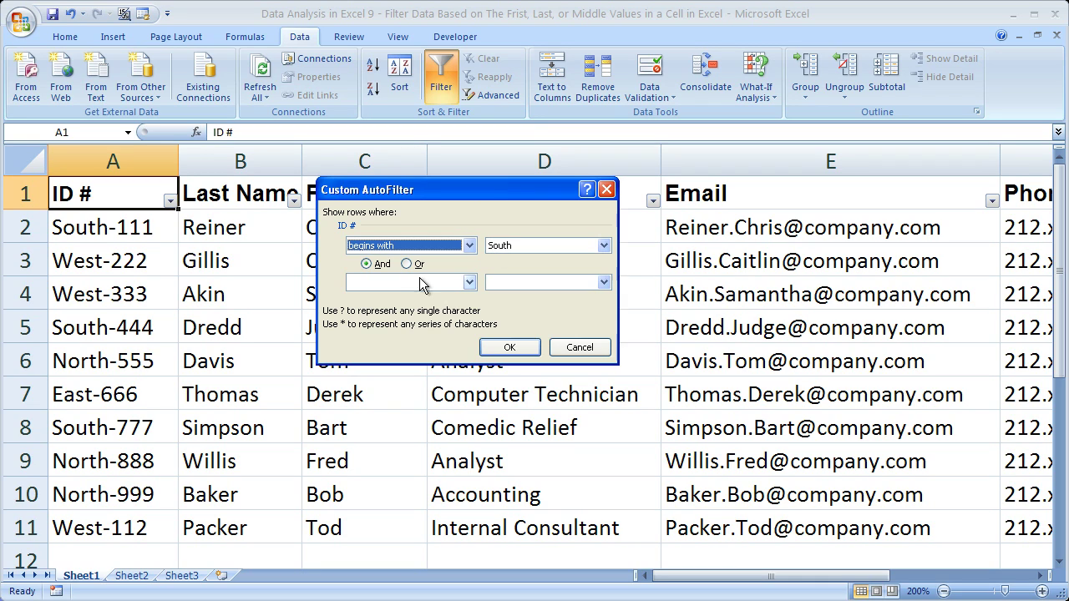
{"action": "left_click", "coordinate": [470, 283]}
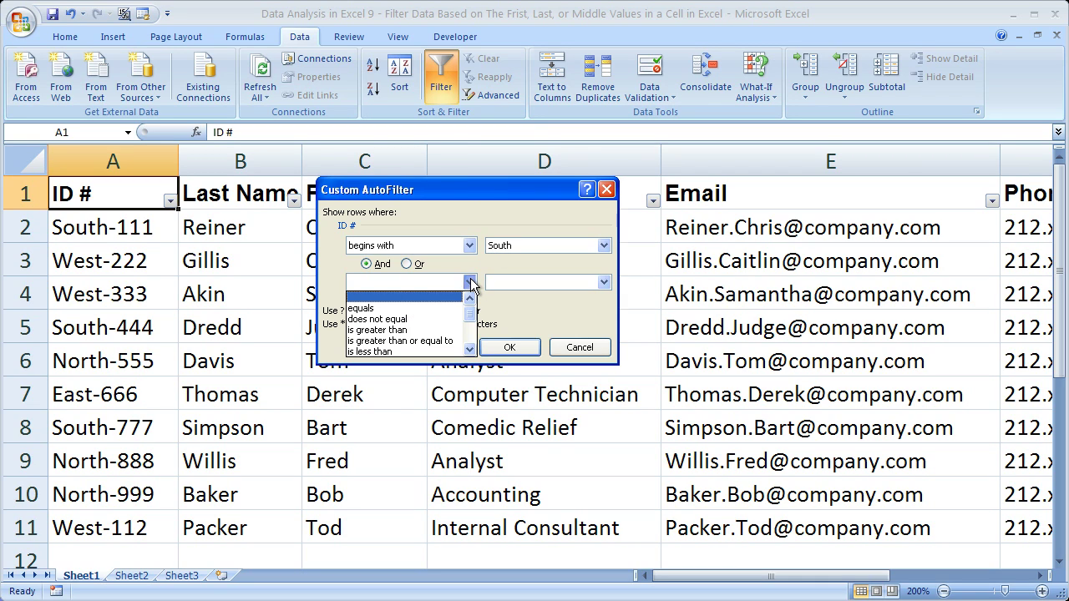
{"action": "left_click", "coordinate": [471, 283]}
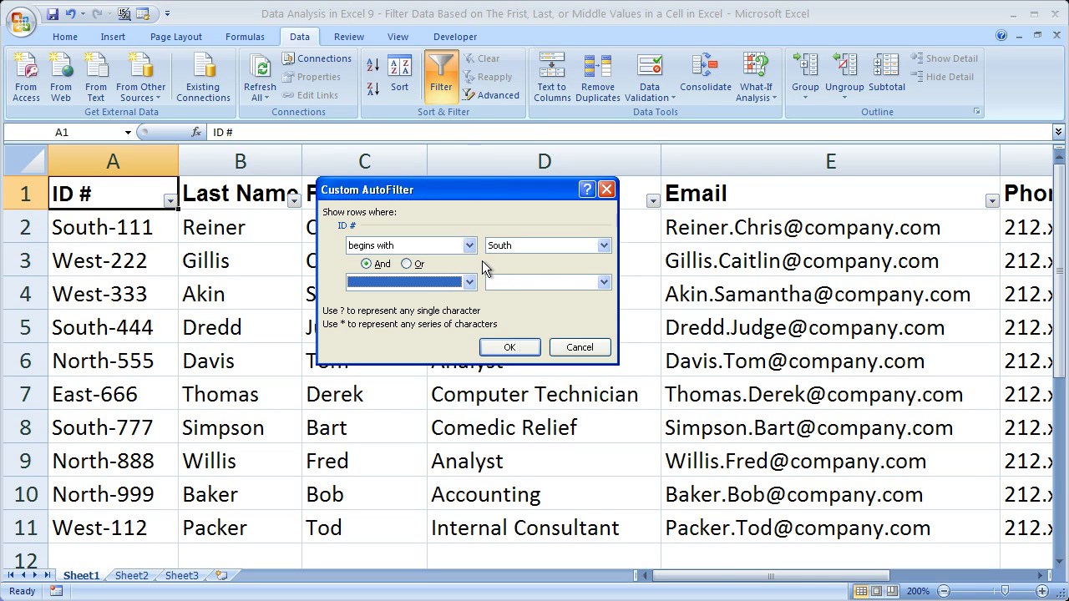
Step: Apply the begins with South filter, leaving South-111, South-444 and South-777 (3 of 10)
{"action": "left_click", "coordinate": [504, 348]}
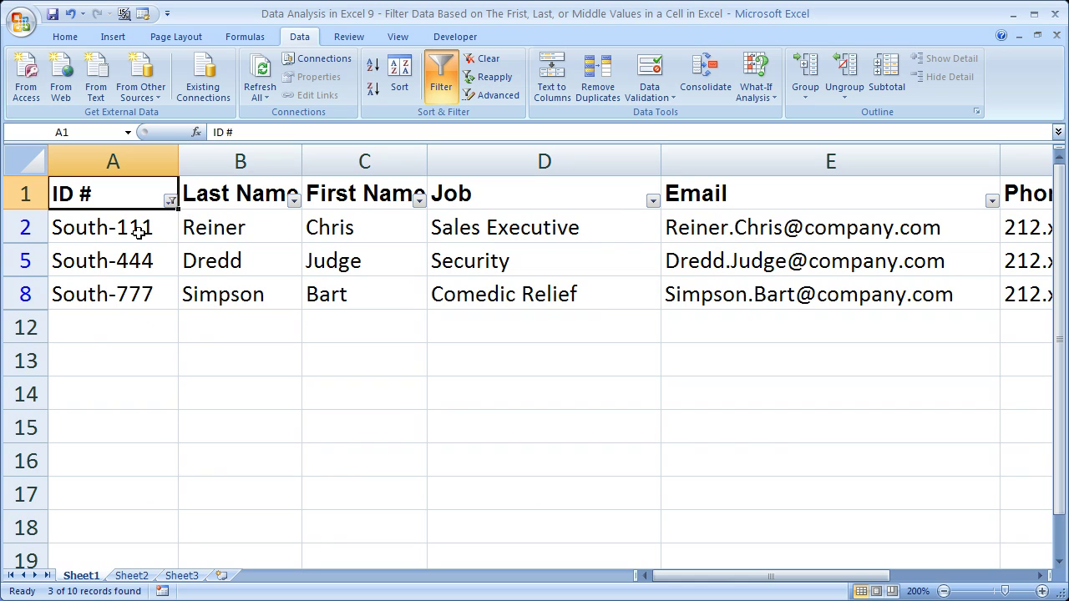
{"action": "left_click_drag", "start_coordinate": [90, 229], "coordinate": [91, 279]}
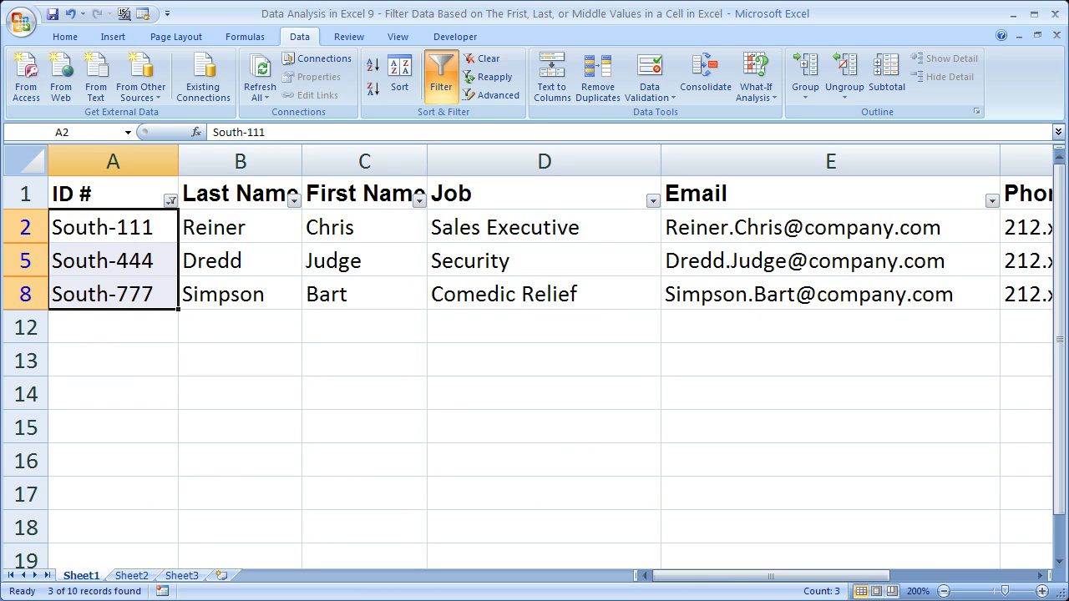
{"action": "left_click_drag", "start_coordinate": [747, 580], "coordinate": [712, 576]}
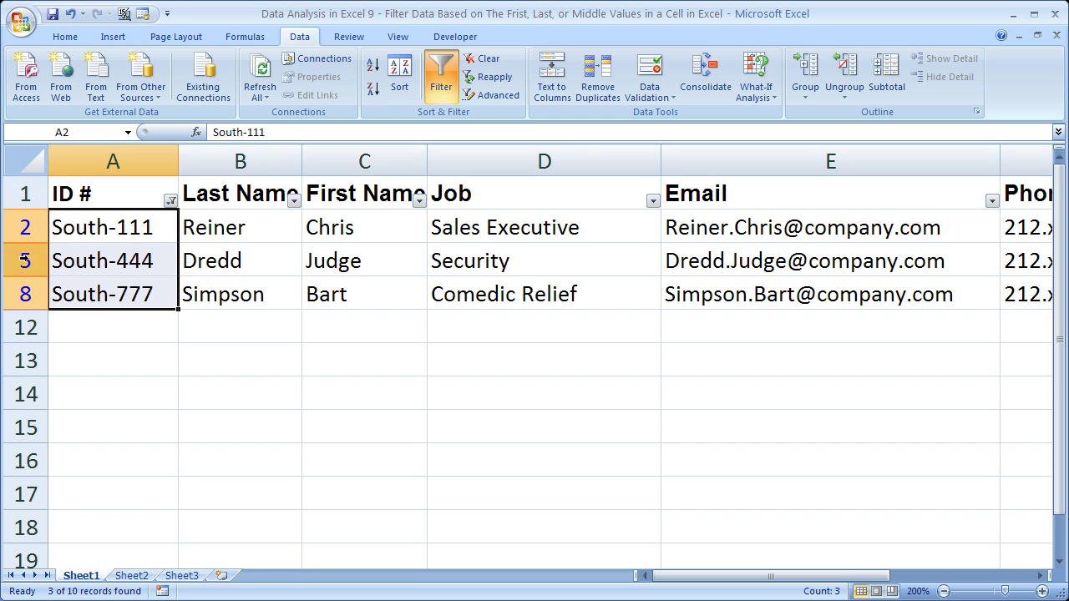
{"action": "left_click", "coordinate": [156, 319]}
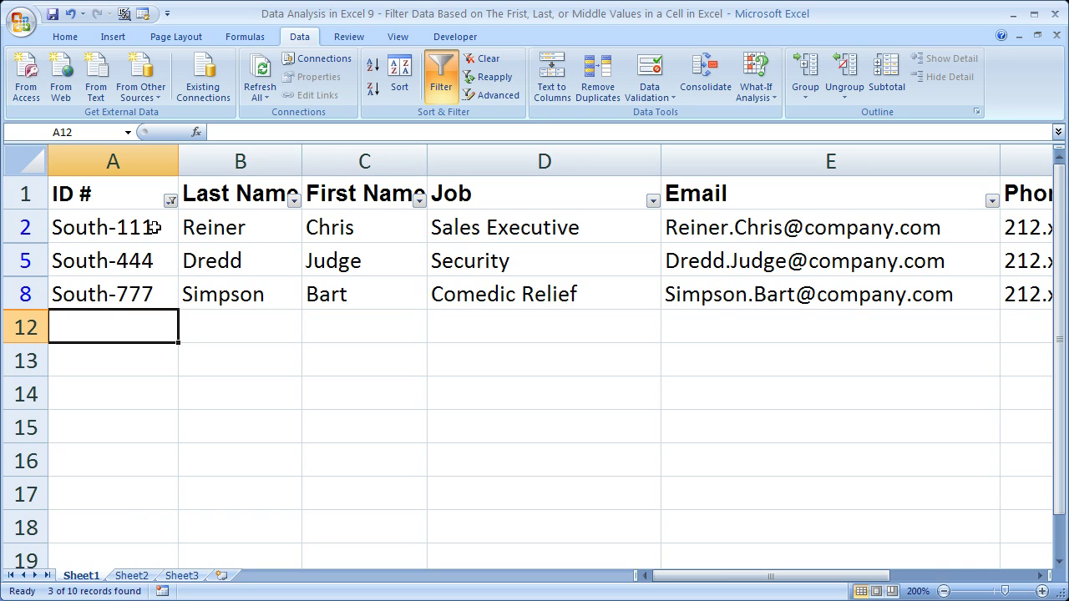
Step: Add a second And condition 'begins with North' to the ID # filter, leaving 0 of 10 records
{"action": "left_click", "coordinate": [171, 201]}
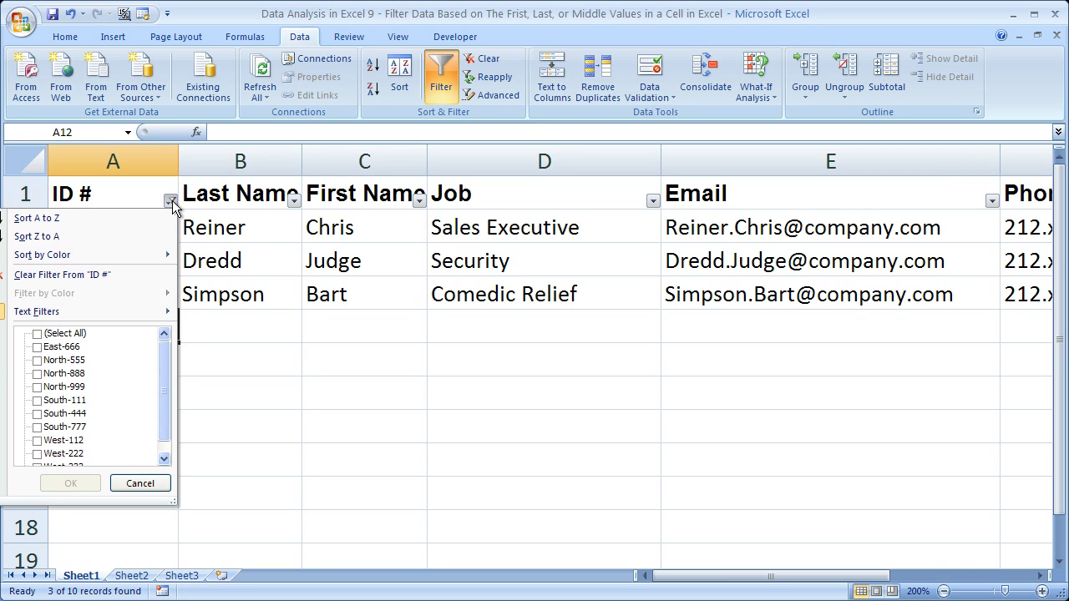
{"action": "mouse_move", "coordinate": [144, 314]}
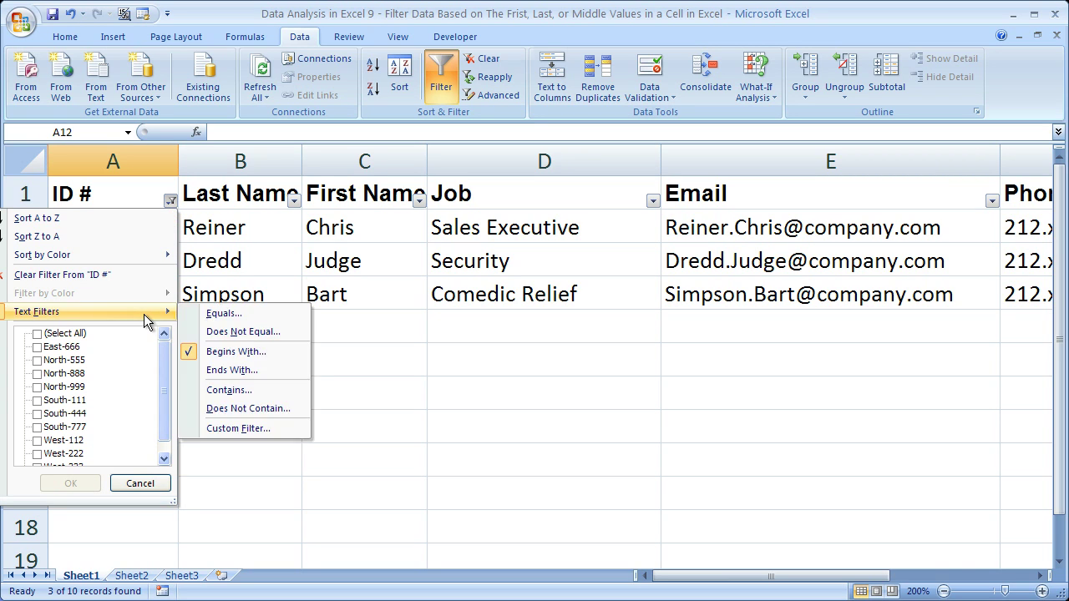
{"action": "left_click", "coordinate": [233, 350]}
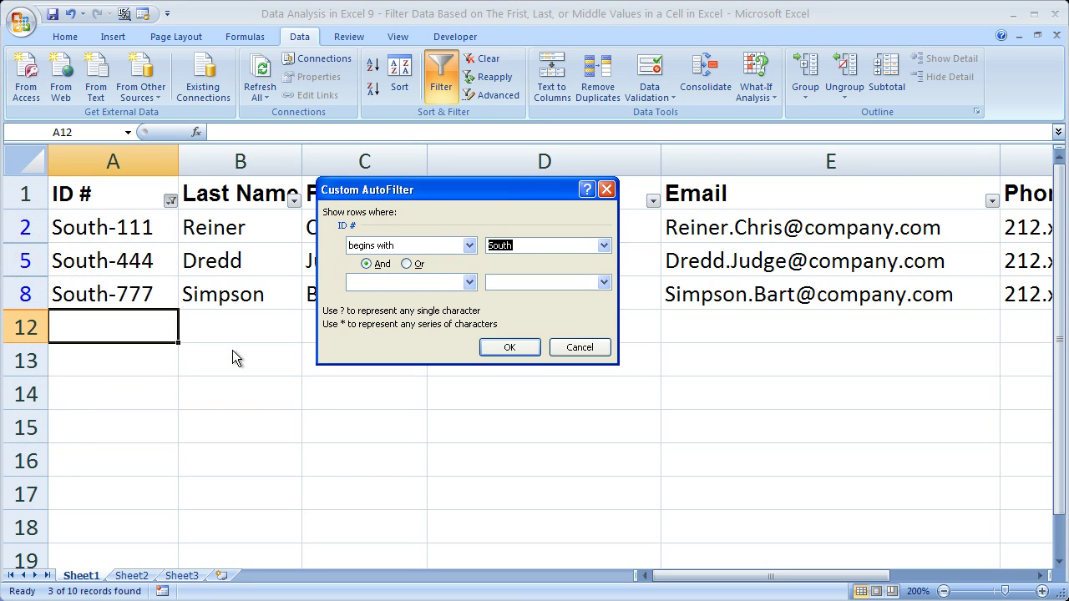
{"action": "left_click", "coordinate": [469, 282]}
{"action": "left_click", "coordinate": [470, 349]}
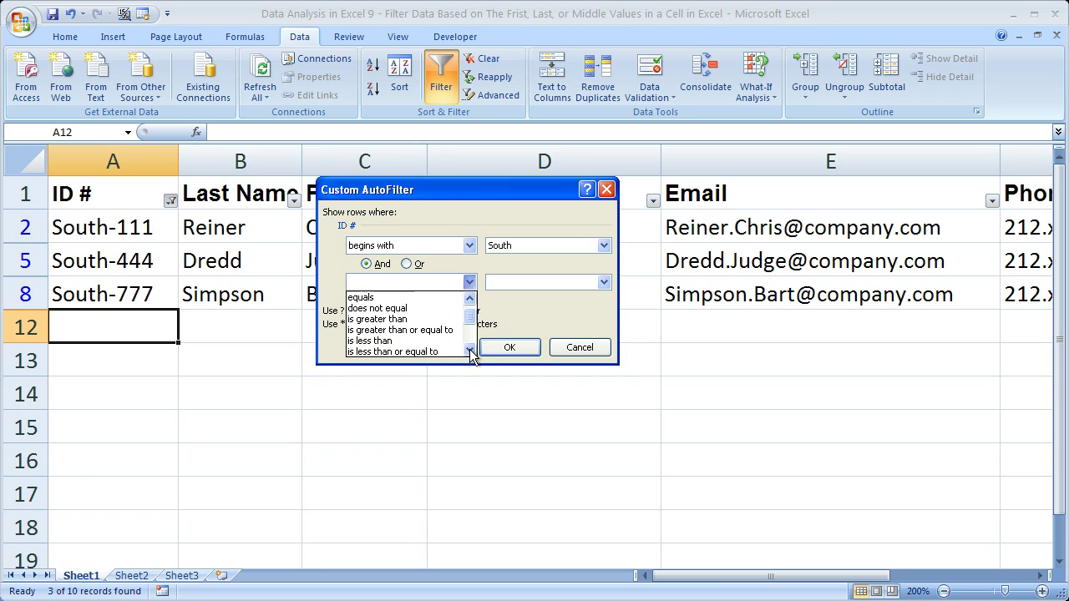
{"action": "left_click", "coordinate": [420, 330]}
{"action": "left_click", "coordinate": [528, 284]}
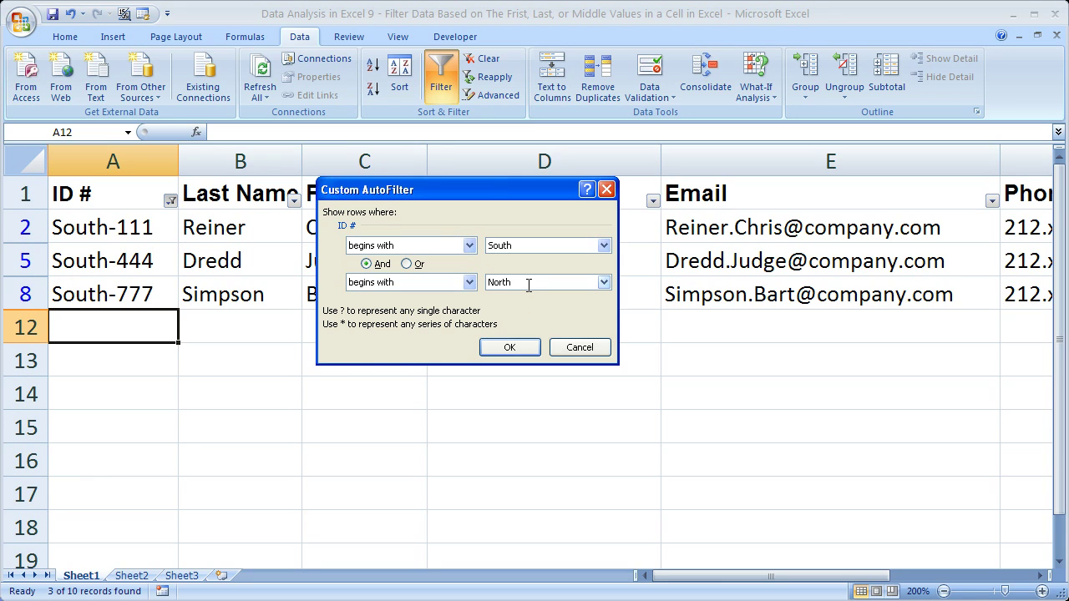
{"action": "type", "text": "North"}
{"action": "left_click", "coordinate": [510, 347]}
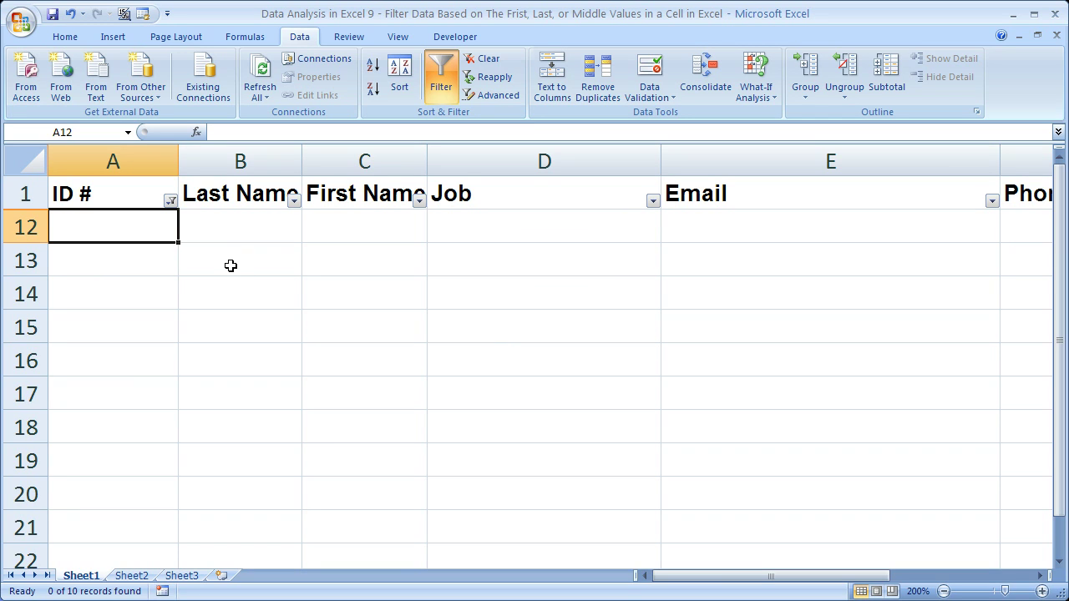
Step: Set the ID # filter to begins with South Or begins with North, showing 6 of 10 rows
{"action": "left_click", "coordinate": [170, 201]}
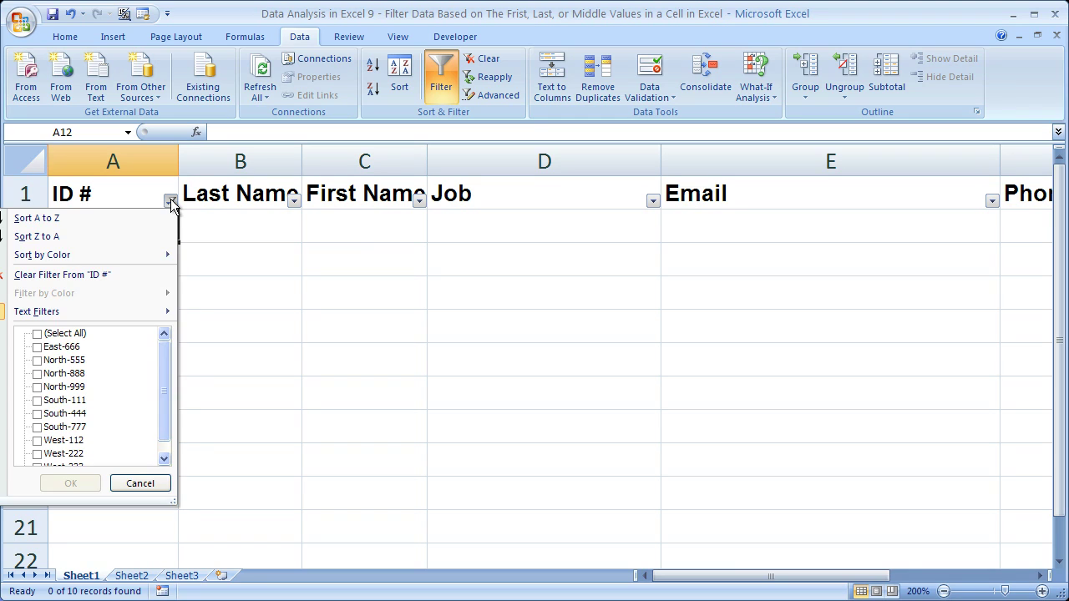
{"action": "mouse_move", "coordinate": [127, 312]}
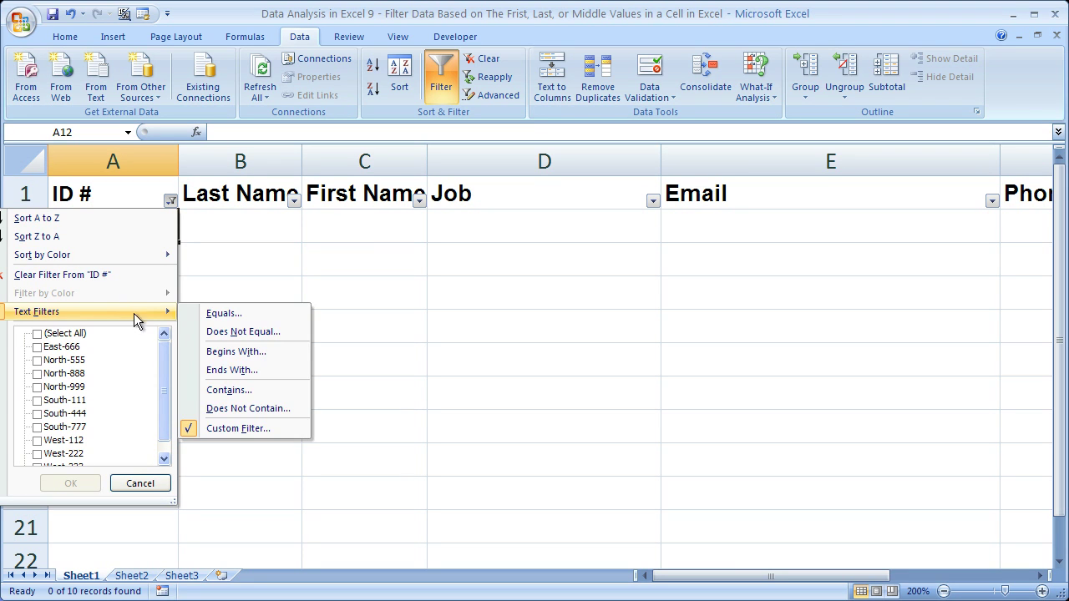
{"action": "left_click", "coordinate": [238, 352]}
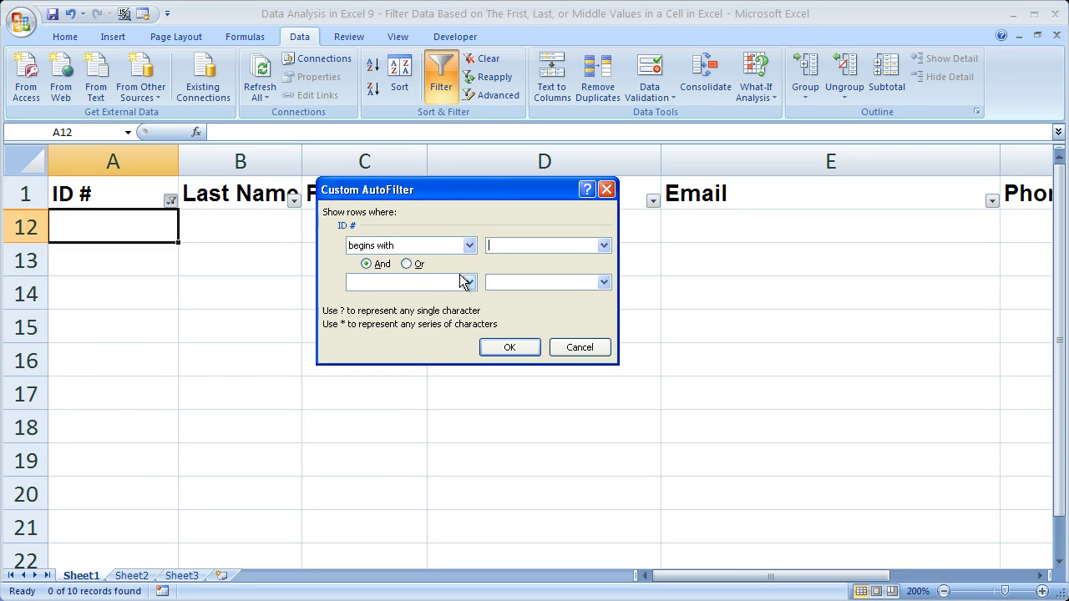
{"action": "type", "text": "South"}
{"action": "left_click", "coordinate": [406, 264]}
{"action": "left_click", "coordinate": [470, 283]}
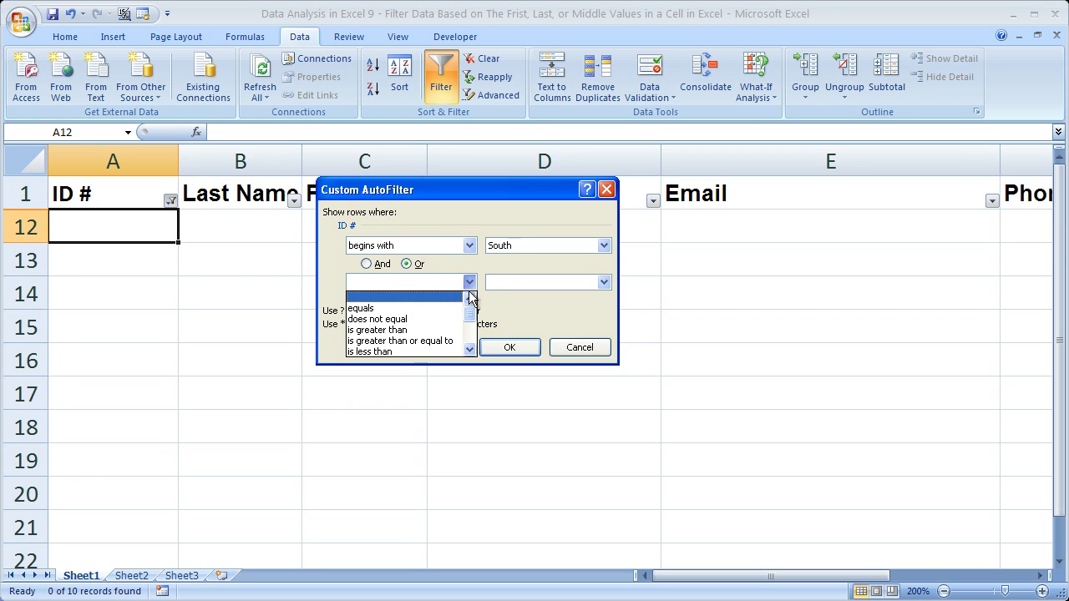
{"action": "scroll", "coordinate": [471, 326], "scroll_direction": "down", "scroll_amount": 1}
{"action": "scroll", "coordinate": [472, 327], "scroll_direction": "down", "scroll_amount": 1}
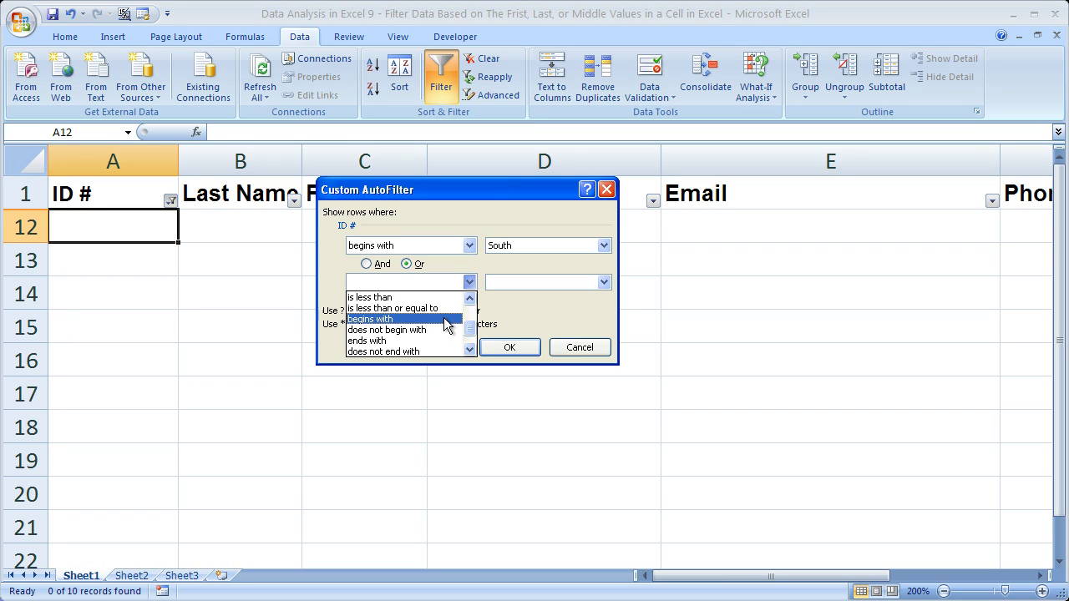
{"action": "left_click", "coordinate": [445, 319]}
{"action": "left_click", "coordinate": [526, 283]}
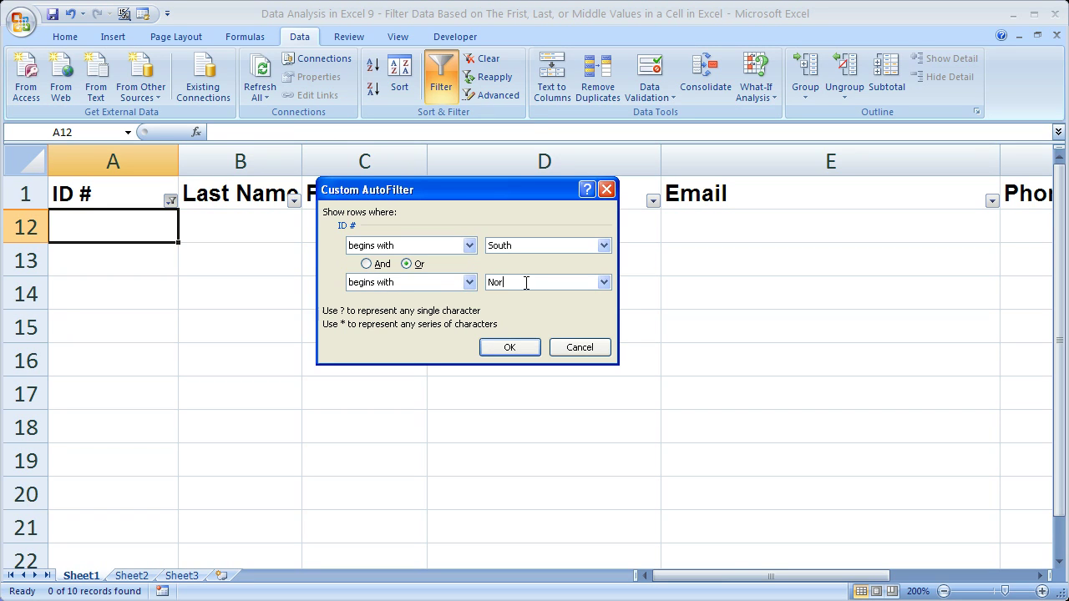
{"action": "left_click", "coordinate": [509, 348]}
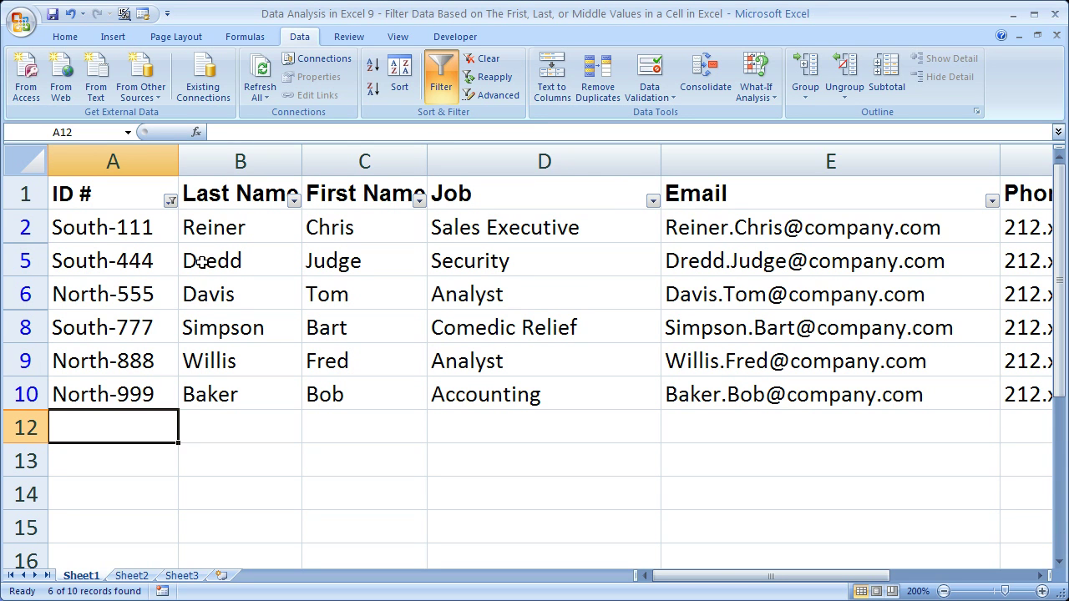
Step: Review the filtered South and North IDs, then turn filtering off to show all ten rows
{"action": "left_click_drag", "start_coordinate": [98, 238], "coordinate": [97, 275]}
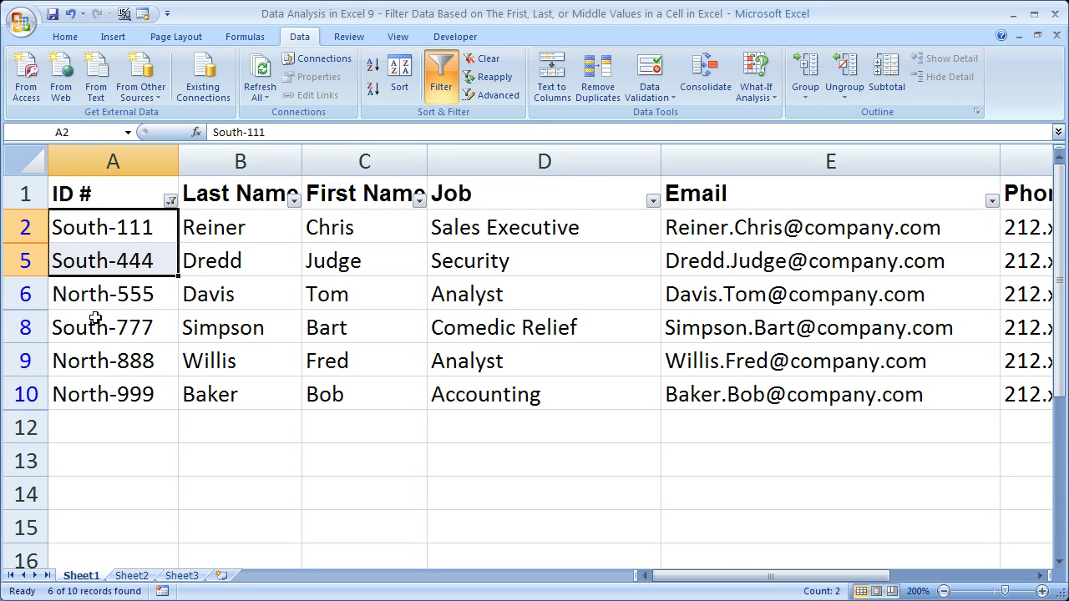
{"action": "left_click", "coordinate": [95, 327]}
{"action": "left_click", "coordinate": [87, 296]}
{"action": "left_click", "coordinate": [90, 368]}
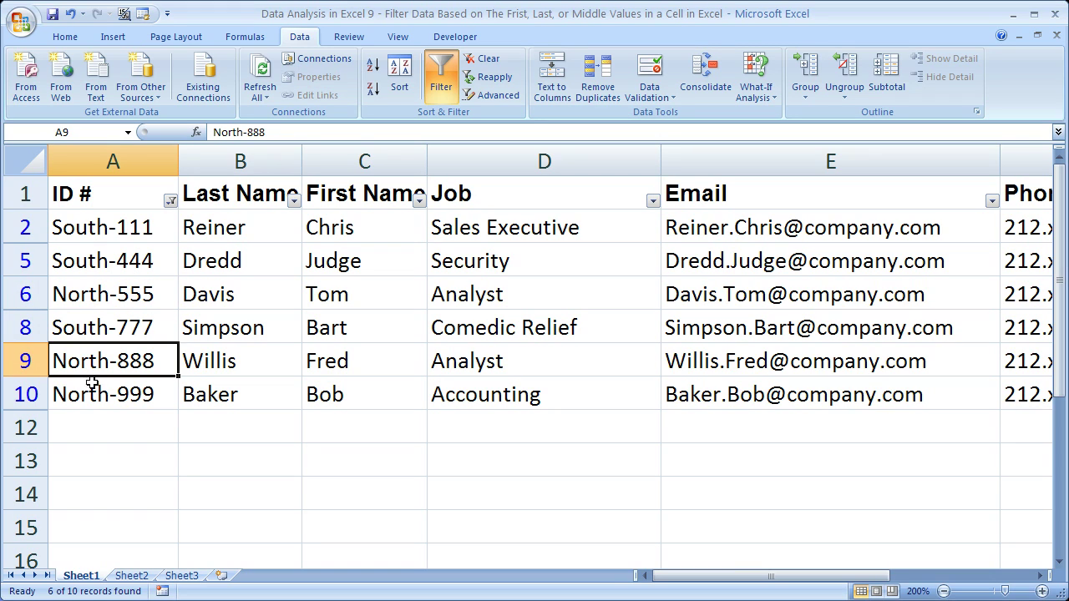
{"action": "left_click", "coordinate": [92, 387]}
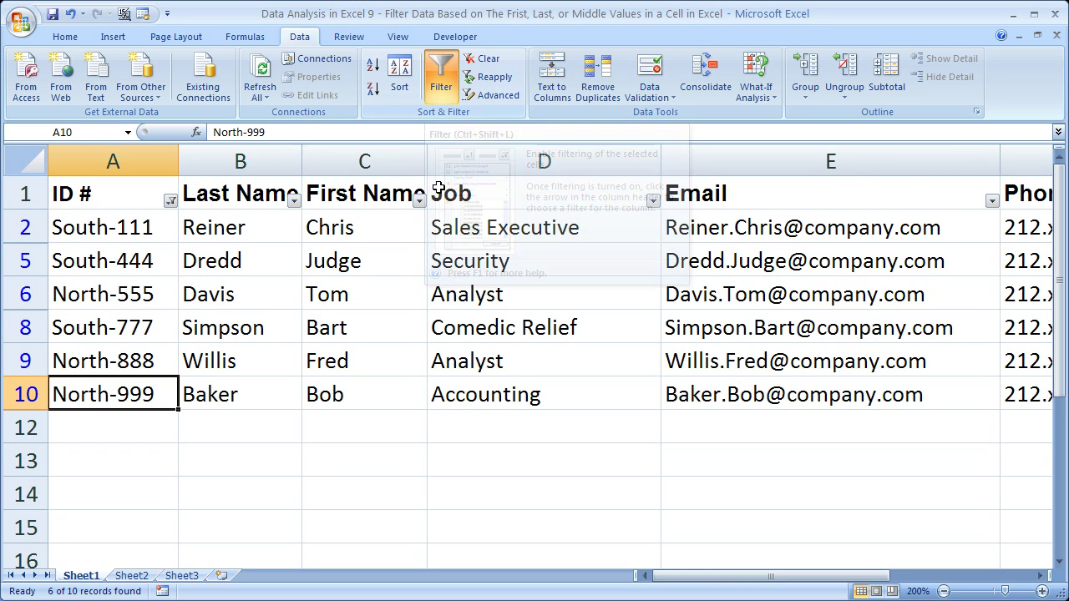
{"action": "left_click", "coordinate": [440, 73]}
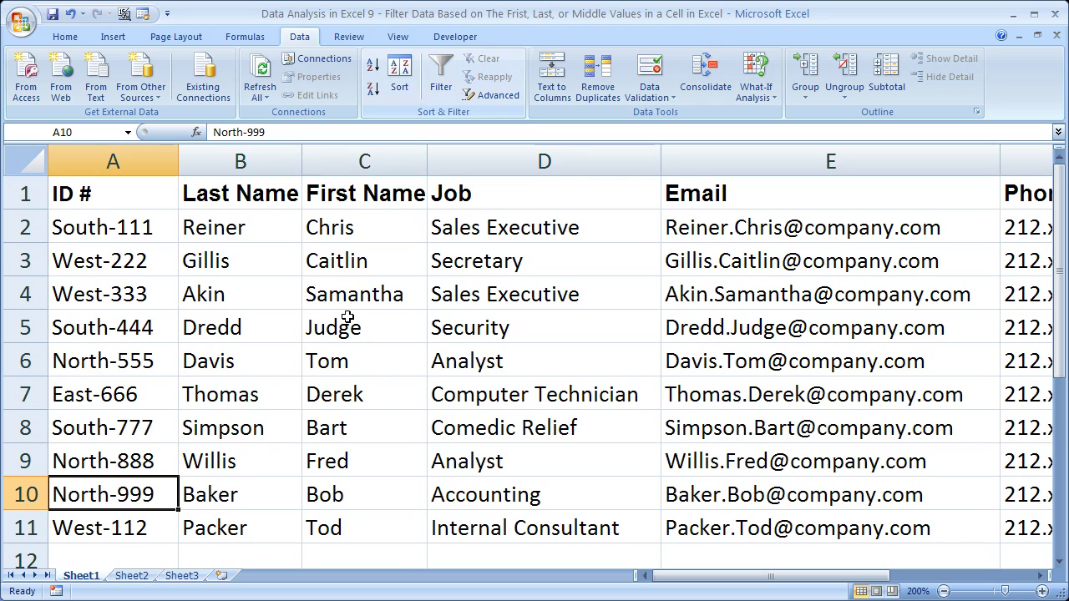
Step: Re-enable Filter from cell A2, check the ID # dropdown unchanged, and reselect the column A IDs
{"action": "left_click", "coordinate": [104, 222]}
{"action": "left_click", "coordinate": [440, 76]}
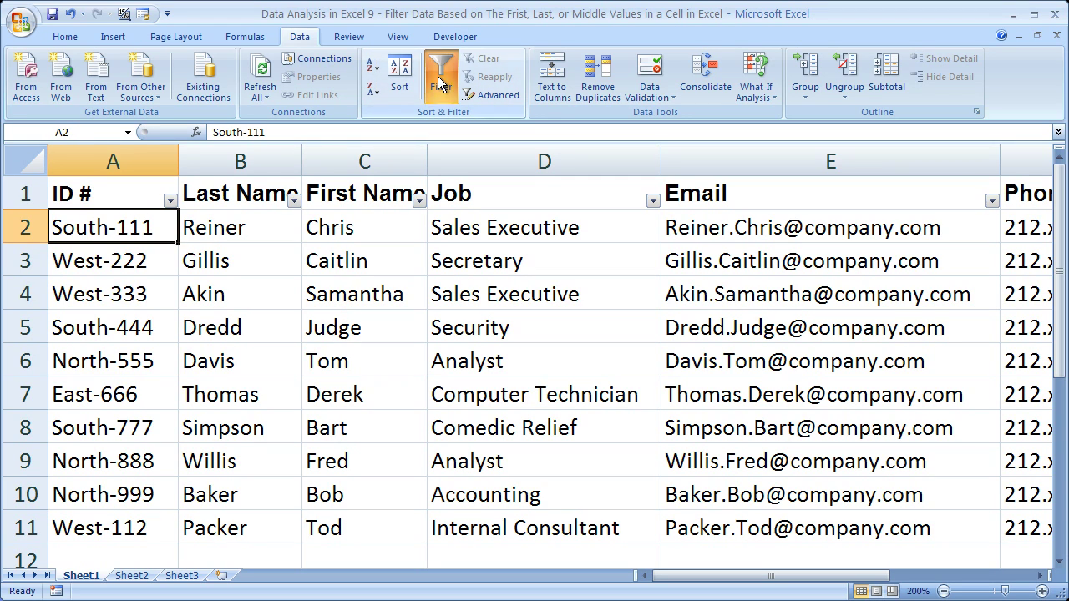
{"action": "left_click", "coordinate": [169, 201]}
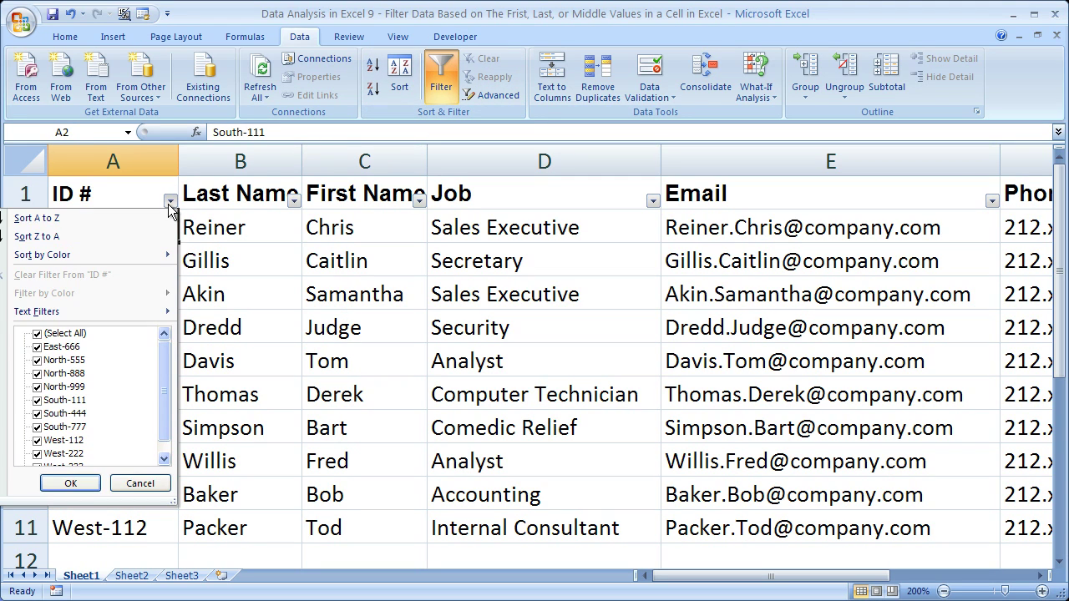
{"action": "mouse_move", "coordinate": [131, 309]}
{"action": "left_click", "coordinate": [236, 188]}
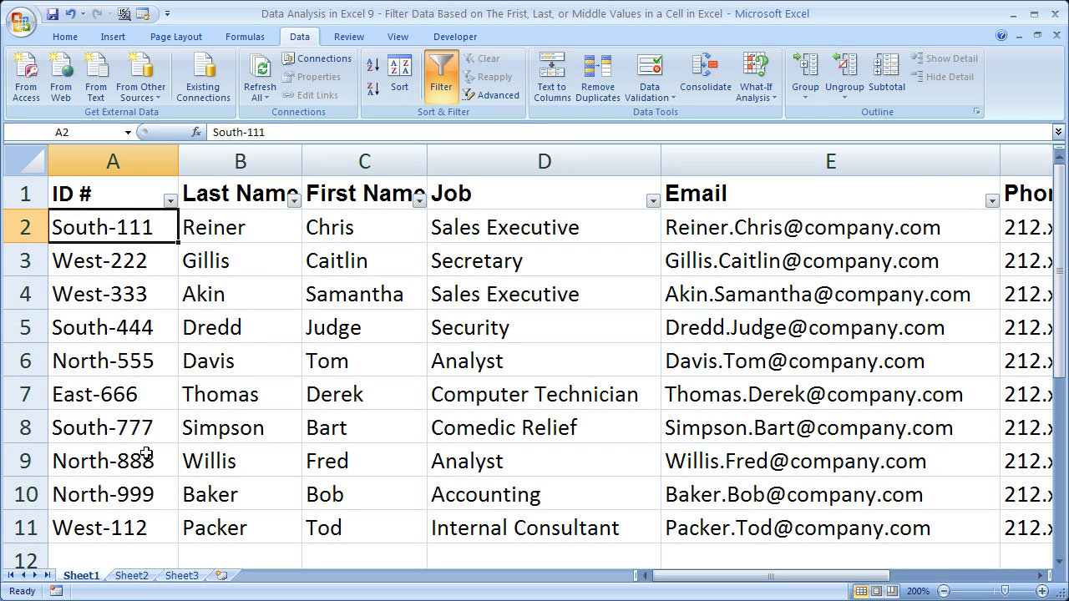
{"action": "left_click_drag", "start_coordinate": [139, 231], "coordinate": [129, 518]}
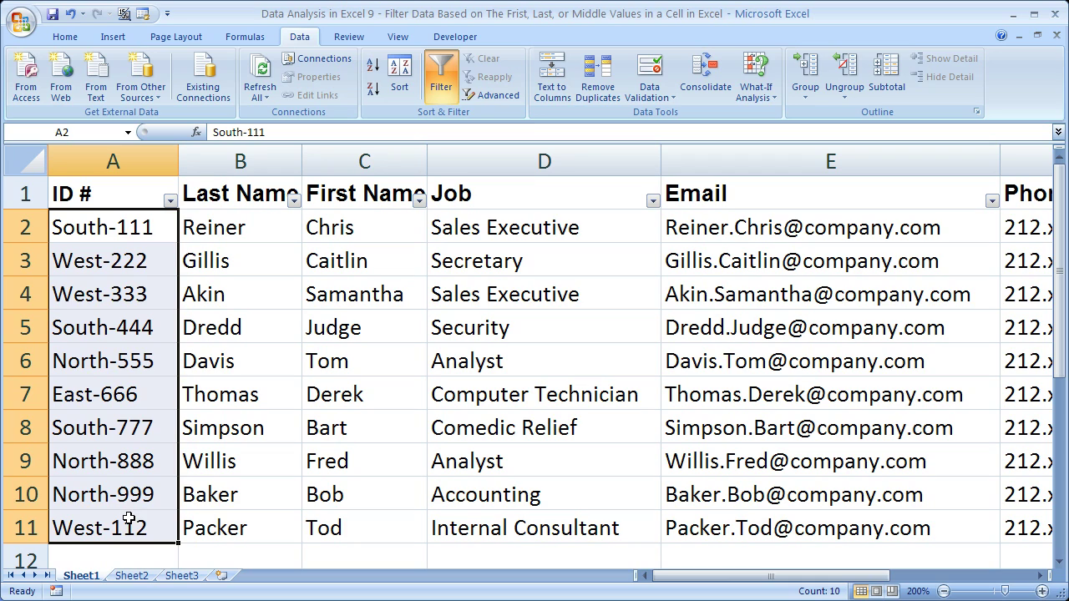
{"action": "left_click", "coordinate": [144, 255]}
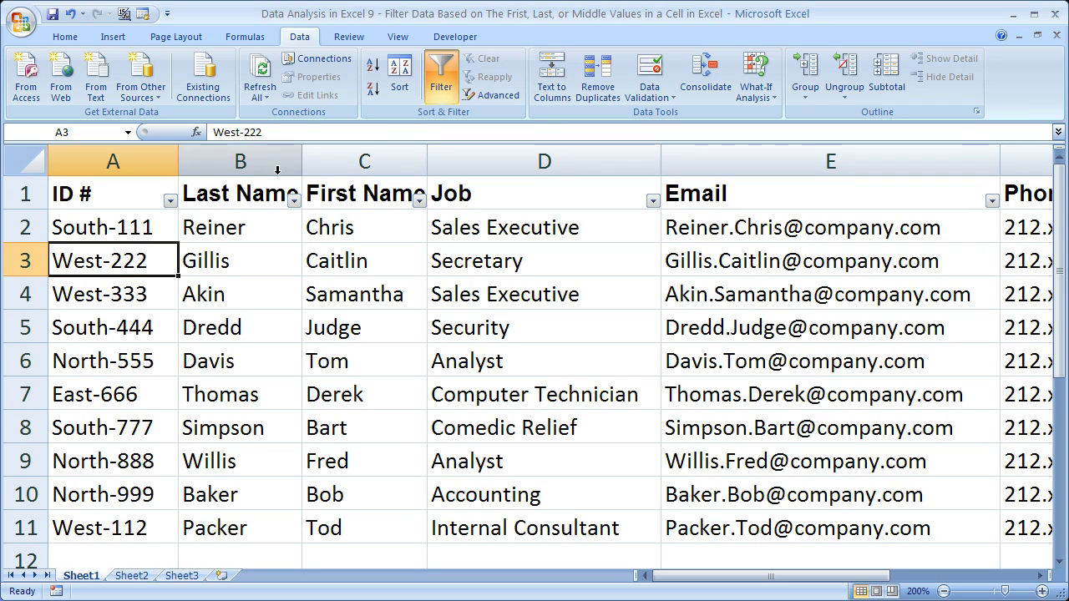
Step: Apply an Ends With '2' text filter on ID #, leaving West-222 and West-112
{"action": "left_click", "coordinate": [168, 203]}
{"action": "mouse_move", "coordinate": [124, 312]}
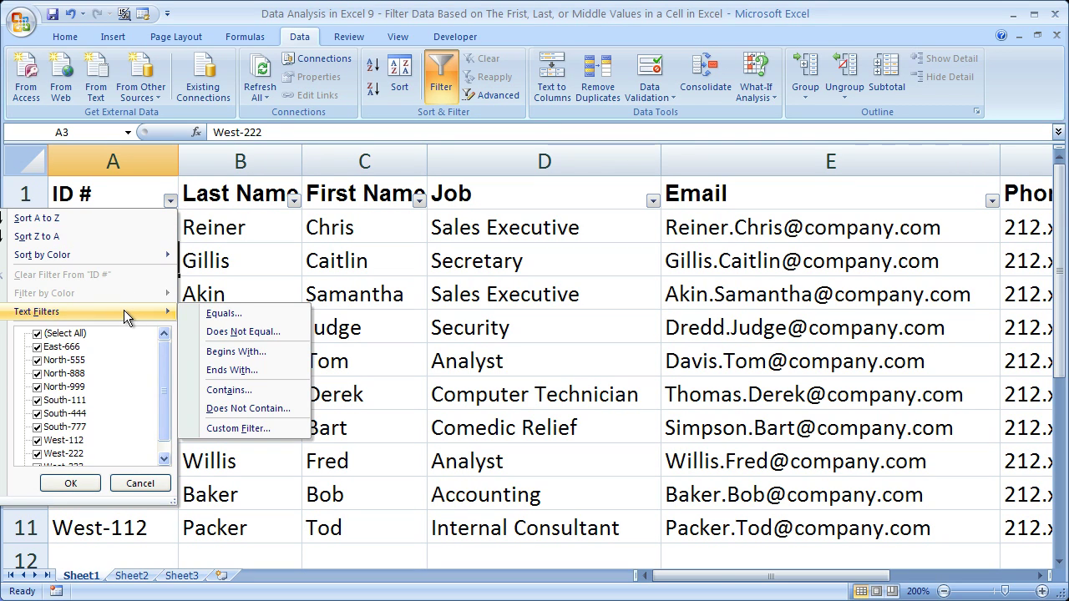
{"action": "left_click", "coordinate": [266, 367]}
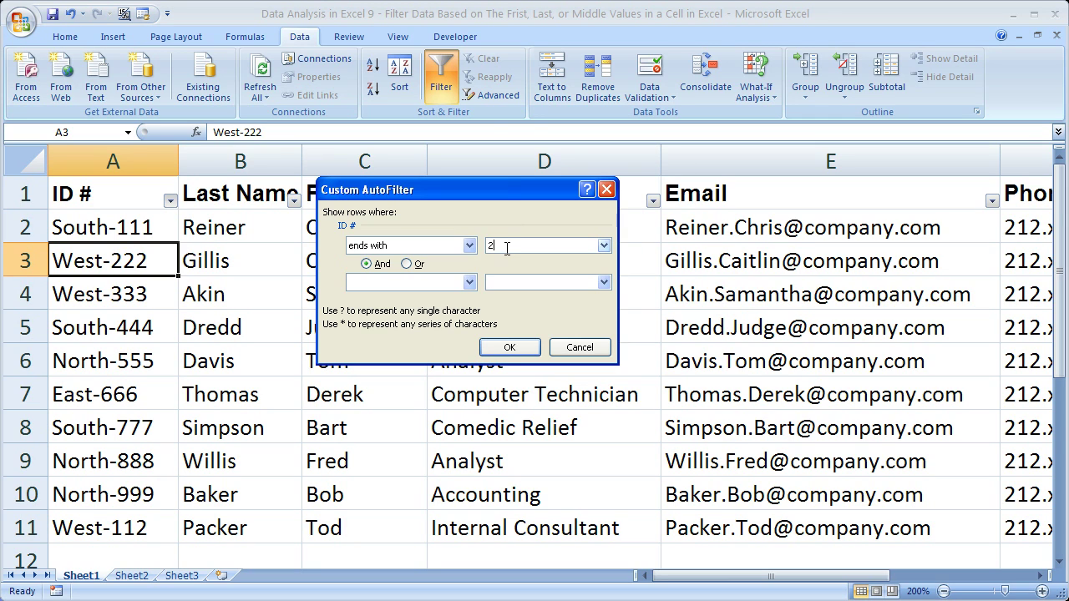
{"action": "left_click", "coordinate": [509, 347]}
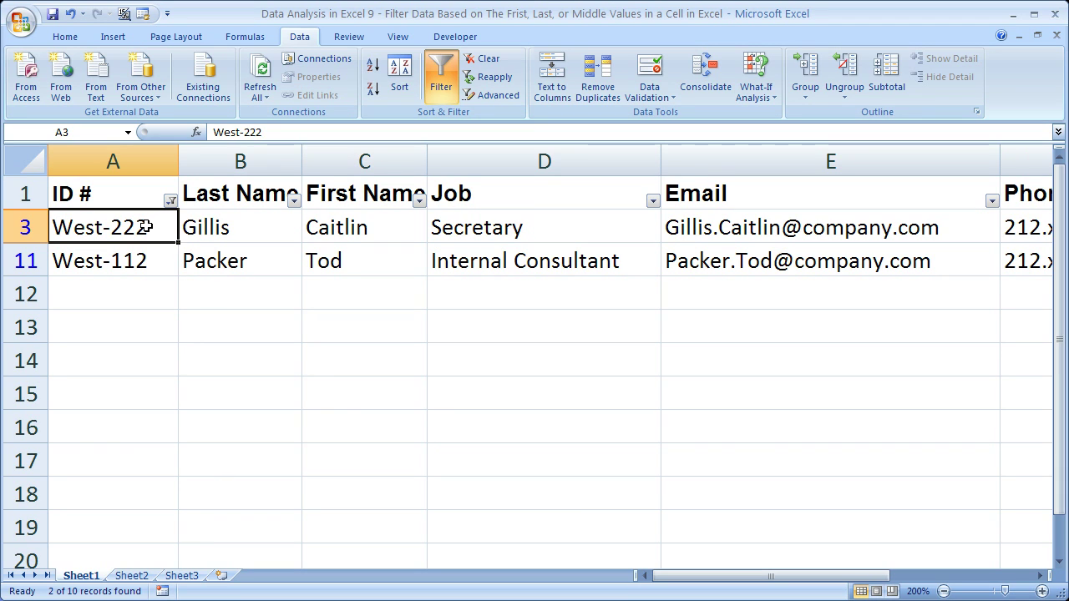
Step: Check the West-112 and West-222 IDs, then clear the ID # filter to show all records
{"action": "left_click", "coordinate": [149, 258]}
{"action": "left_click", "coordinate": [153, 230]}
{"action": "left_click", "coordinate": [152, 263]}
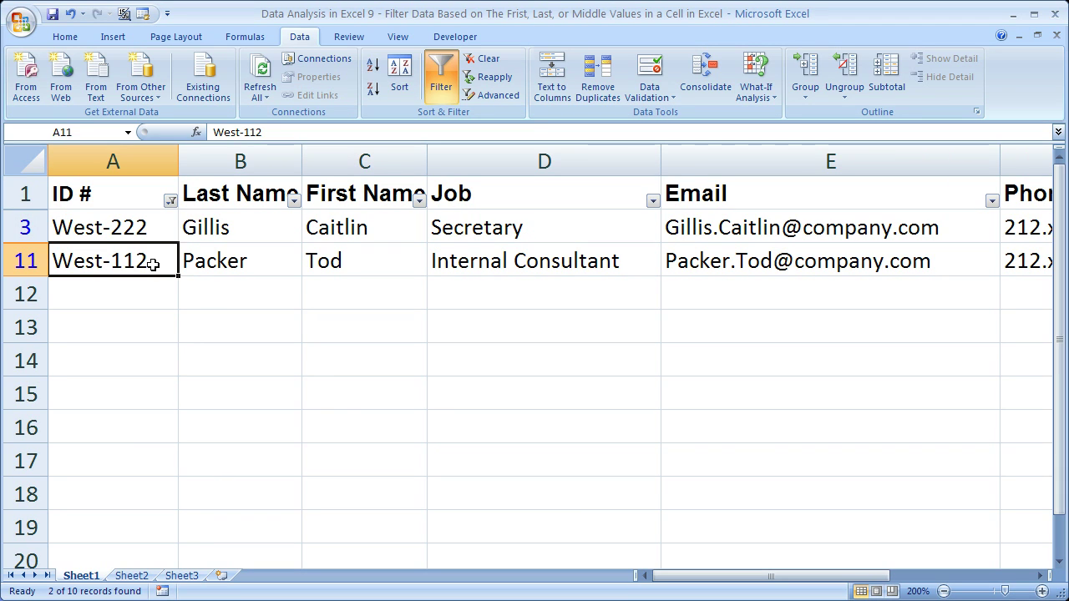
{"action": "left_click", "coordinate": [170, 202]}
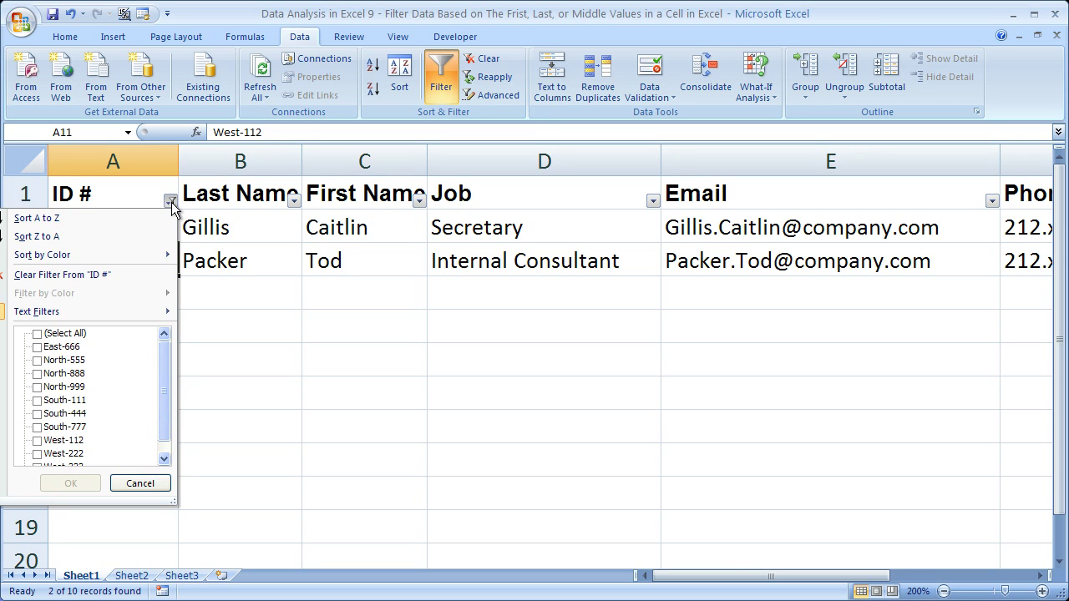
{"action": "left_click", "coordinate": [98, 275]}
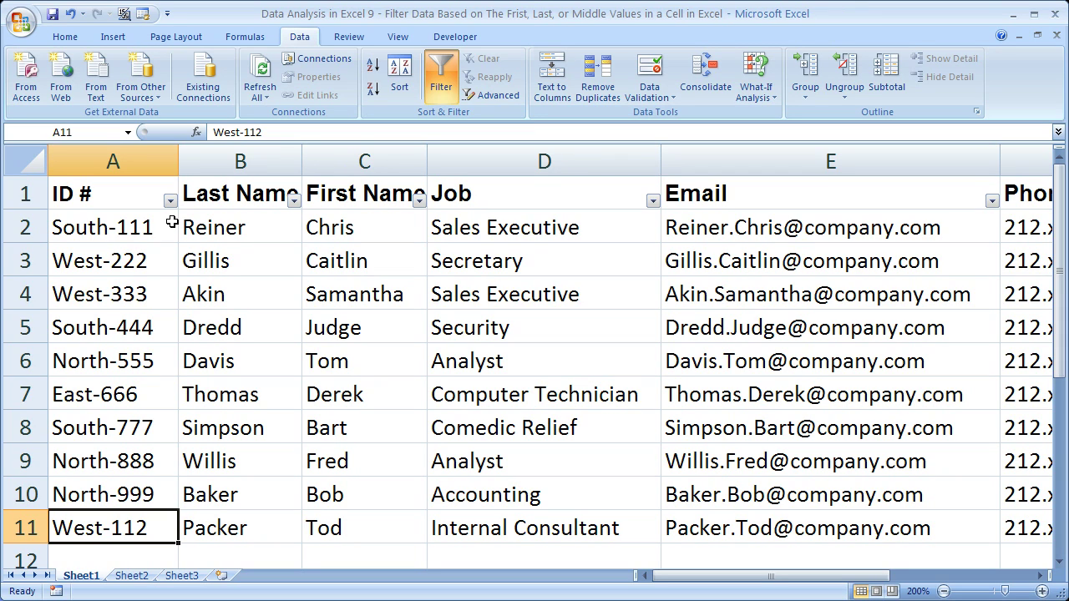
{"action": "double_click", "coordinate": [121, 231]}
{"action": "left_click_drag", "start_coordinate": [123, 227], "coordinate": [117, 228]}
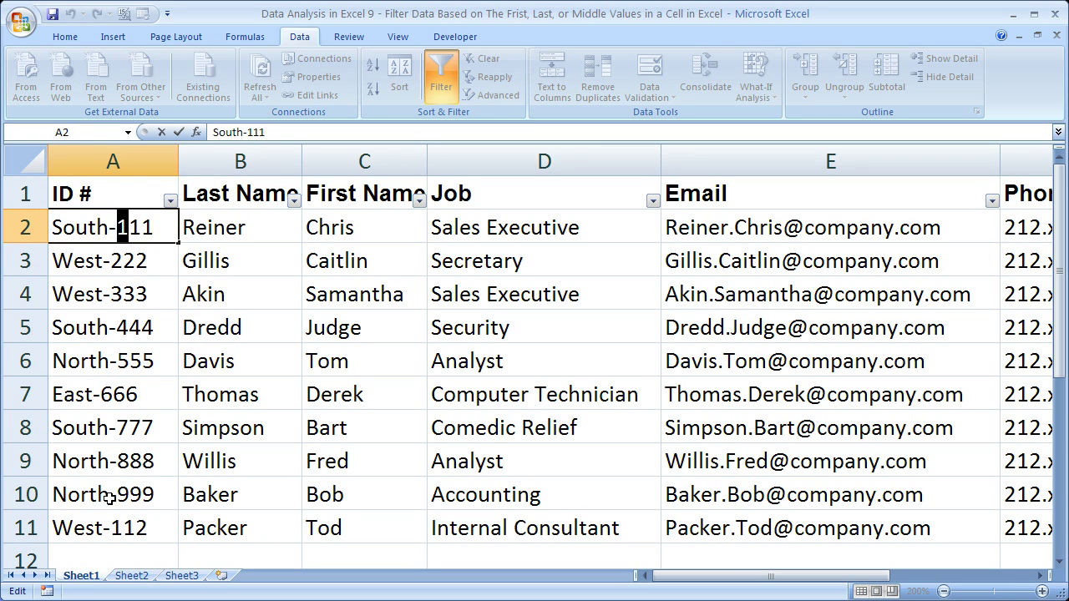
{"action": "key", "text": "Escape"}
{"action": "left_click", "coordinate": [120, 524]}
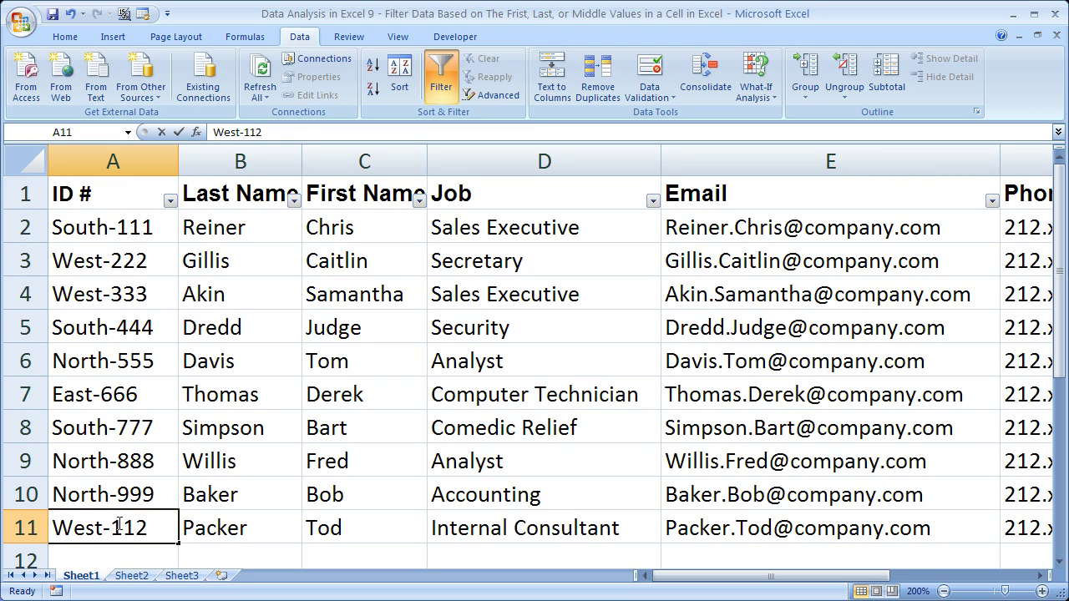
{"action": "double_click", "coordinate": [119, 524]}
{"action": "left_click_drag", "start_coordinate": [123, 528], "coordinate": [113, 528]}
{"action": "key", "text": "Escape"}
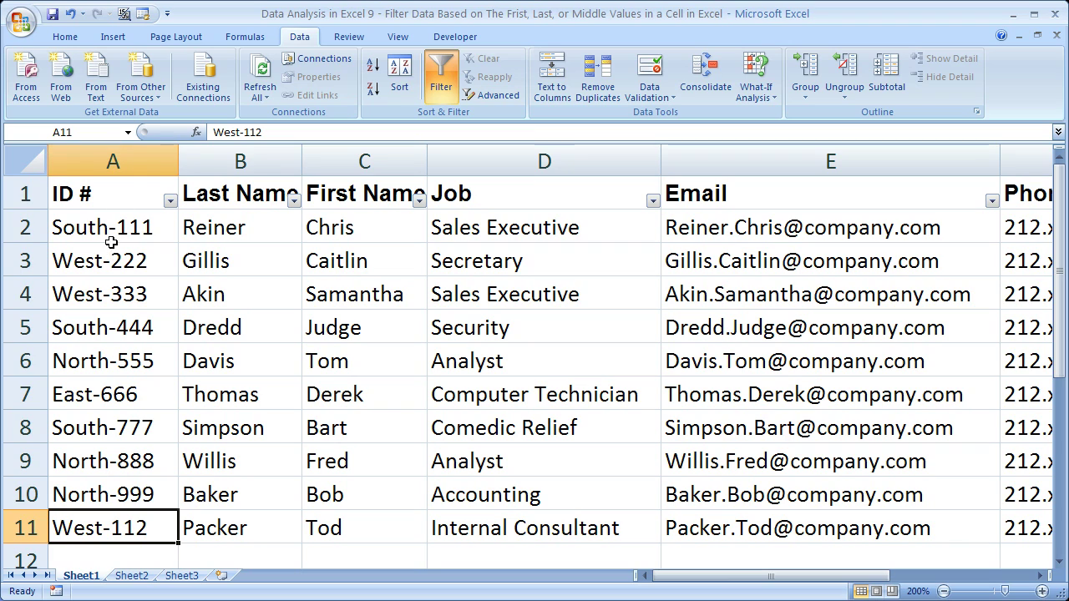
Step: Apply a Contains '-1' text filter on ID #, leaving South-111 and West-112
{"action": "left_click", "coordinate": [171, 201]}
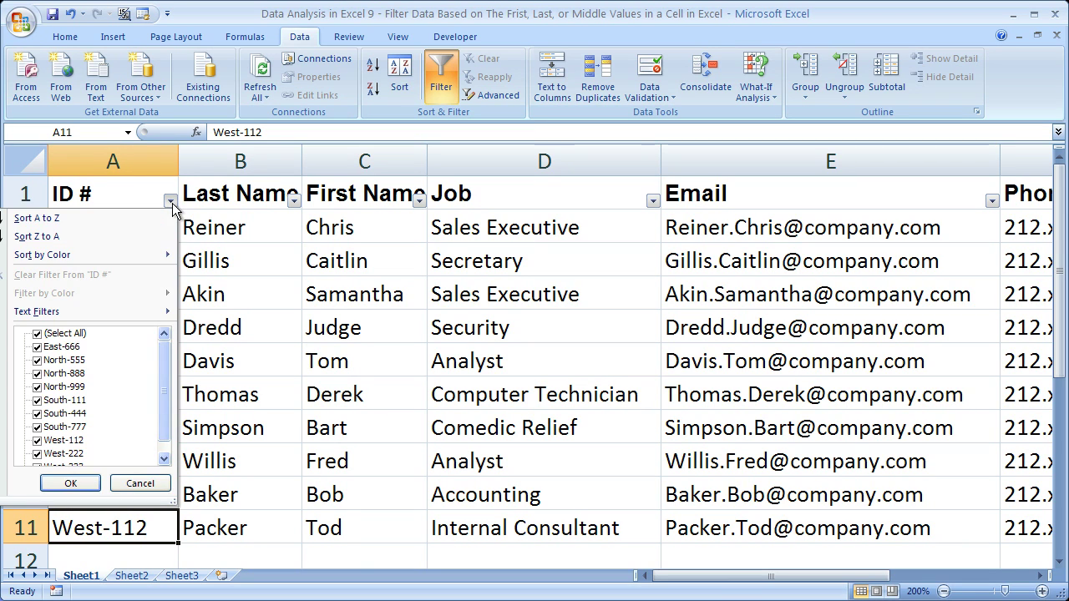
{"action": "mouse_move", "coordinate": [155, 309]}
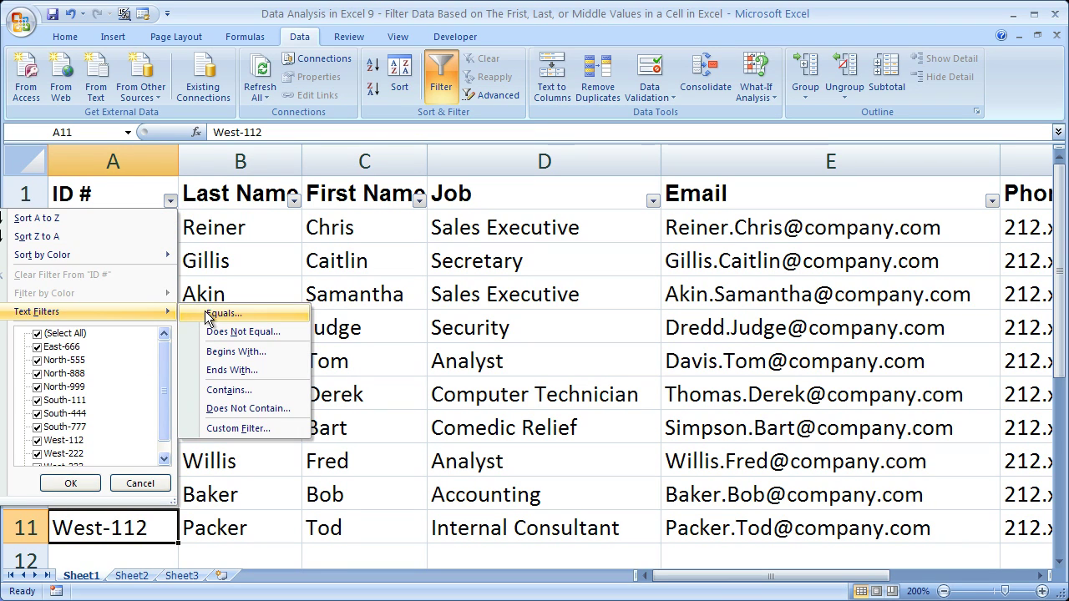
{"action": "left_click", "coordinate": [261, 390]}
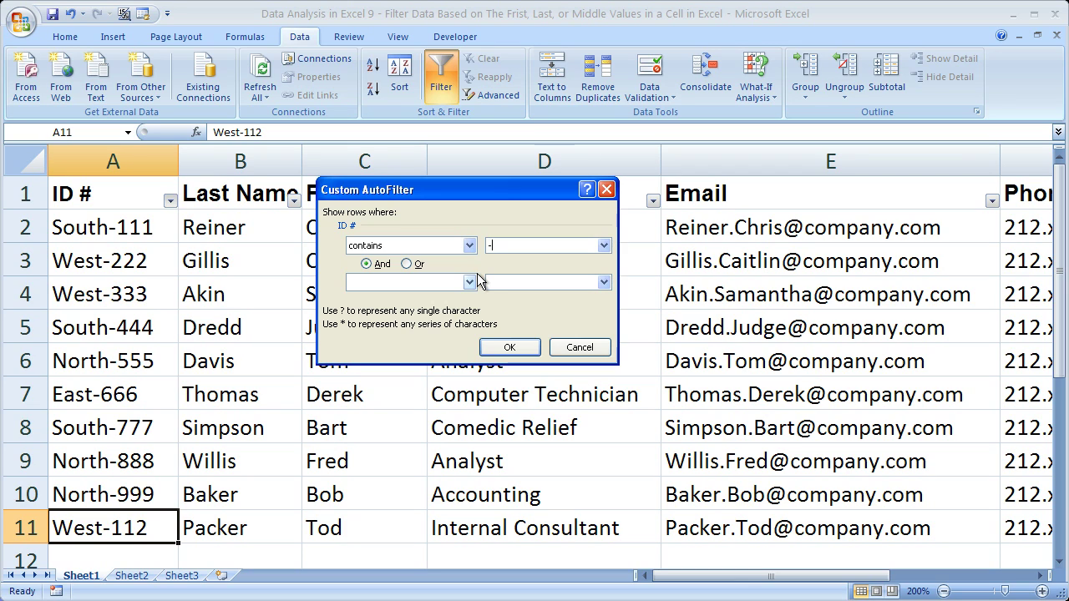
{"action": "type", "text": "-1"}
{"action": "left_click", "coordinate": [490, 348]}
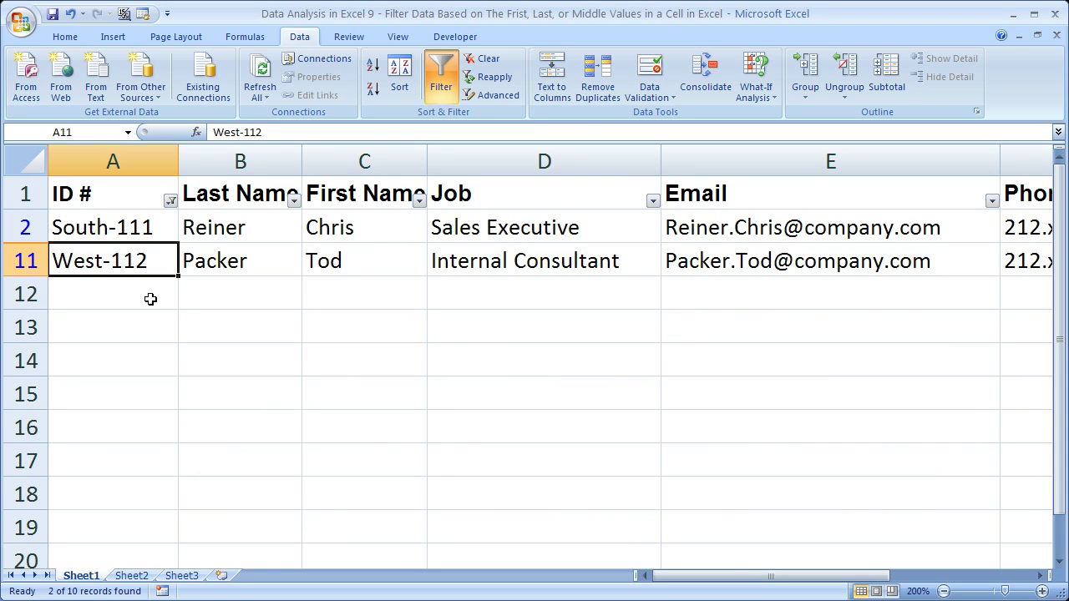
Step: Clear the contains filter via Data > Clear and change A8 from South-777 to South-717
{"action": "left_click_drag", "start_coordinate": [136, 228], "coordinate": [136, 246]}
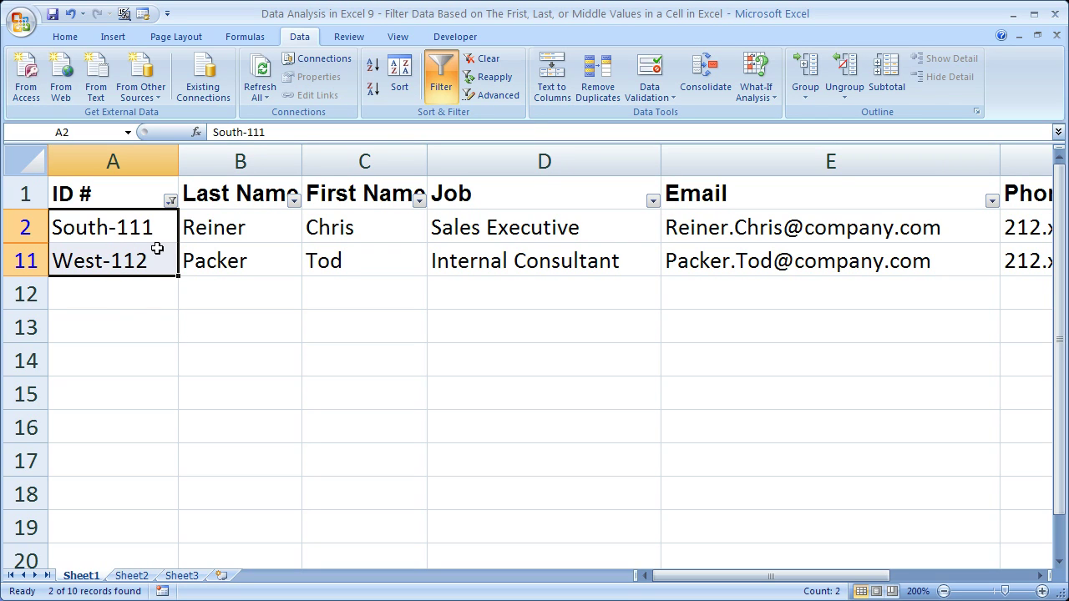
{"action": "left_click", "coordinate": [483, 58]}
{"action": "double_click", "coordinate": [139, 428]}
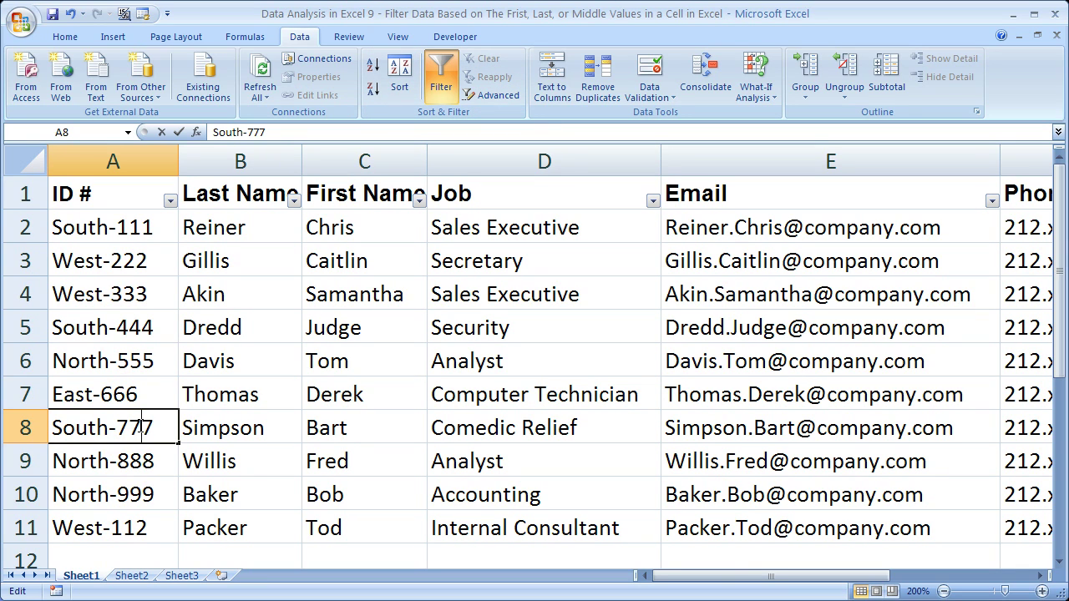
{"action": "key", "text": "BackSpace"}
{"action": "type", "text": "1"}
{"action": "left_click", "coordinate": [155, 392]}
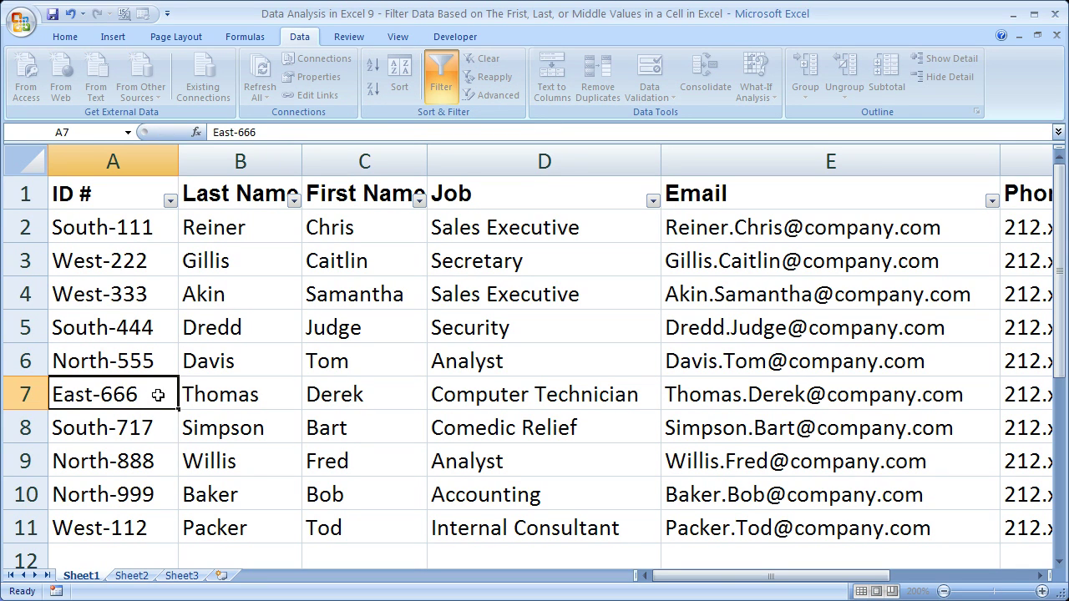
Step: Apply a Contains '1' filter on ID # and select South-717 in cell A8
{"action": "left_click", "coordinate": [170, 201]}
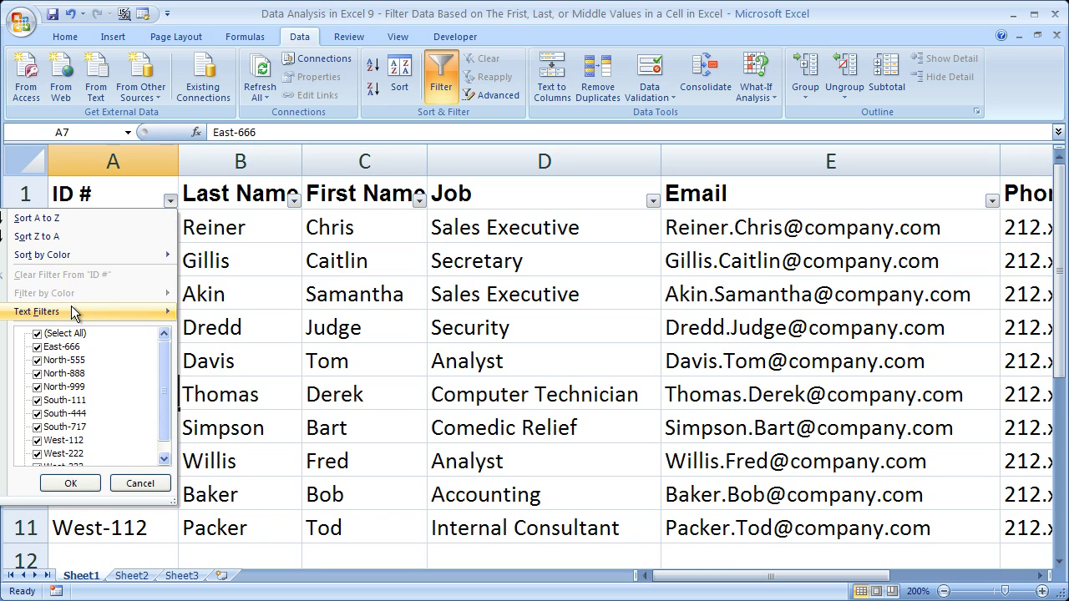
{"action": "mouse_move", "coordinate": [72, 311]}
{"action": "left_click", "coordinate": [257, 394]}
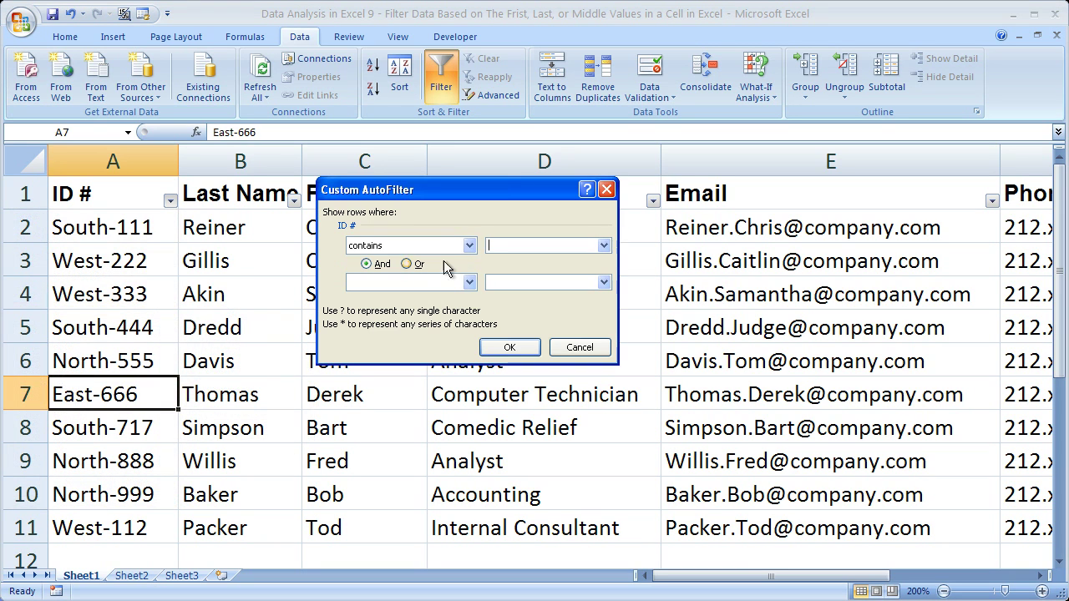
{"action": "type", "text": "1"}
{"action": "left_click", "coordinate": [506, 346]}
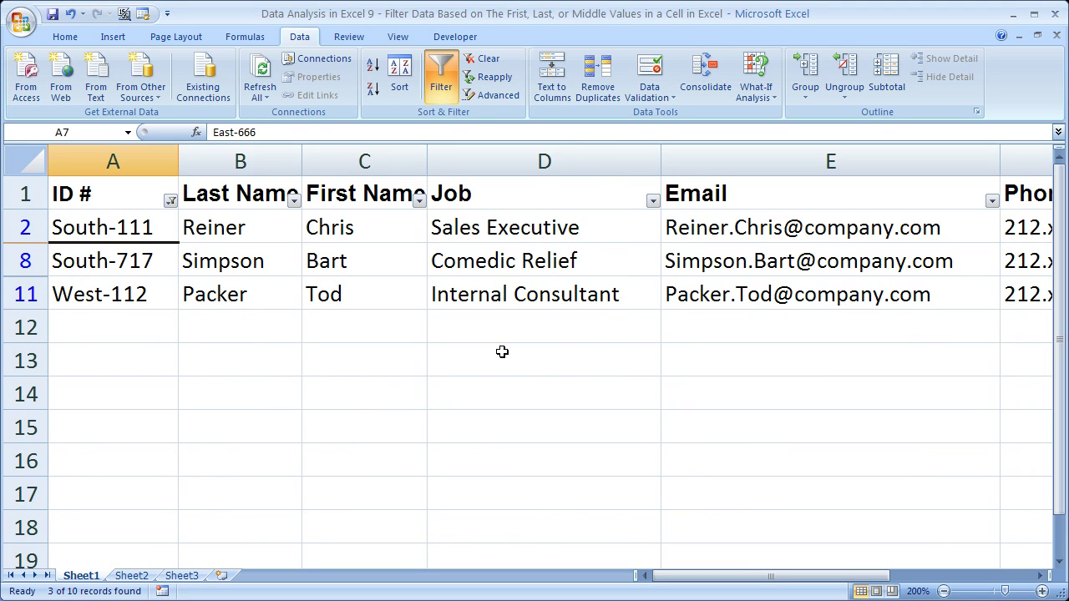
{"action": "left_click_drag", "start_coordinate": [334, 266], "coordinate": [109, 259]}
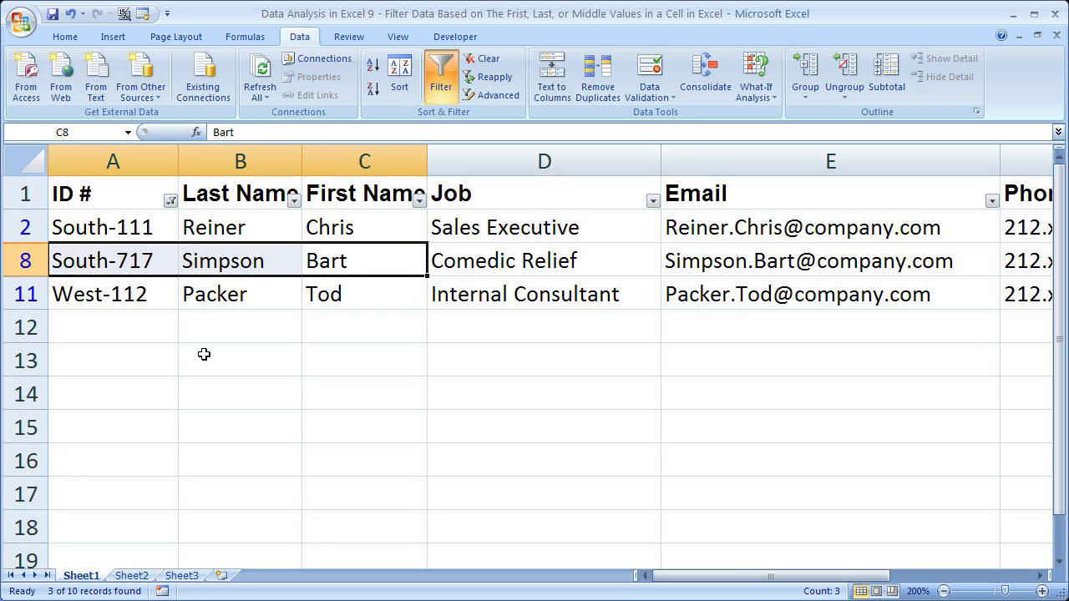
{"action": "left_click", "coordinate": [144, 260]}
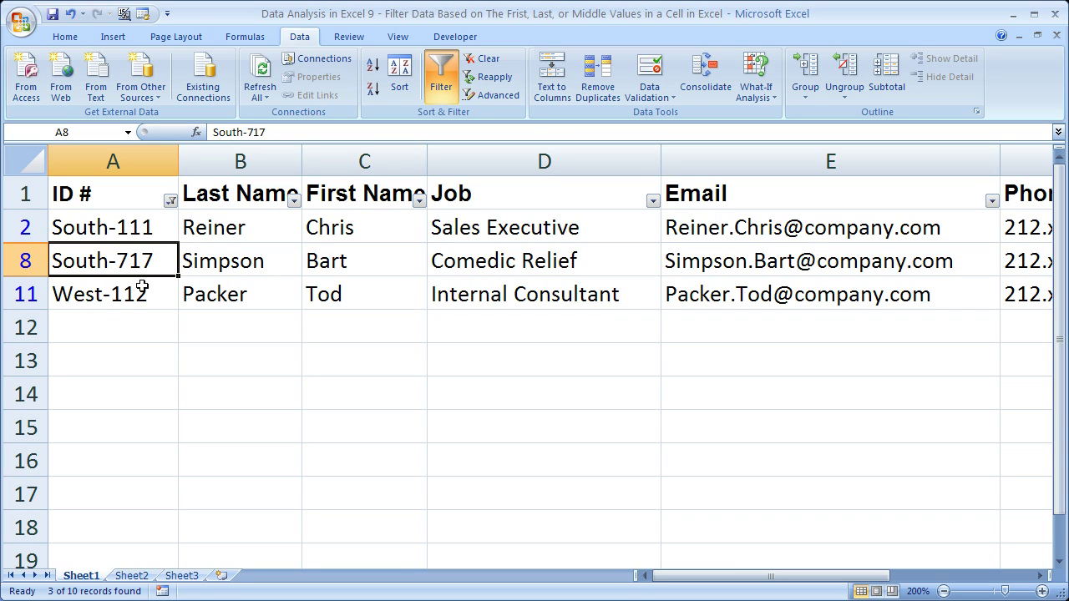
Step: Restore A8 to South-777, clear the ID # filter, and bring up its filter menu
{"action": "double_click", "coordinate": [140, 259]}
{"action": "key", "text": "BackSpace"}
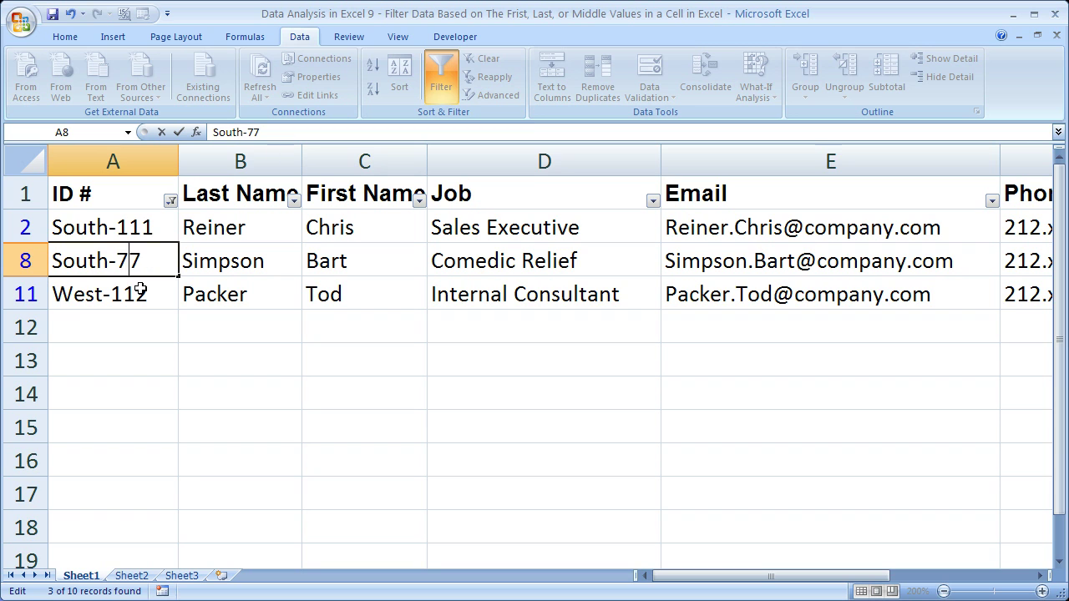
{"action": "type", "text": "7"}
{"action": "left_click", "coordinate": [140, 290]}
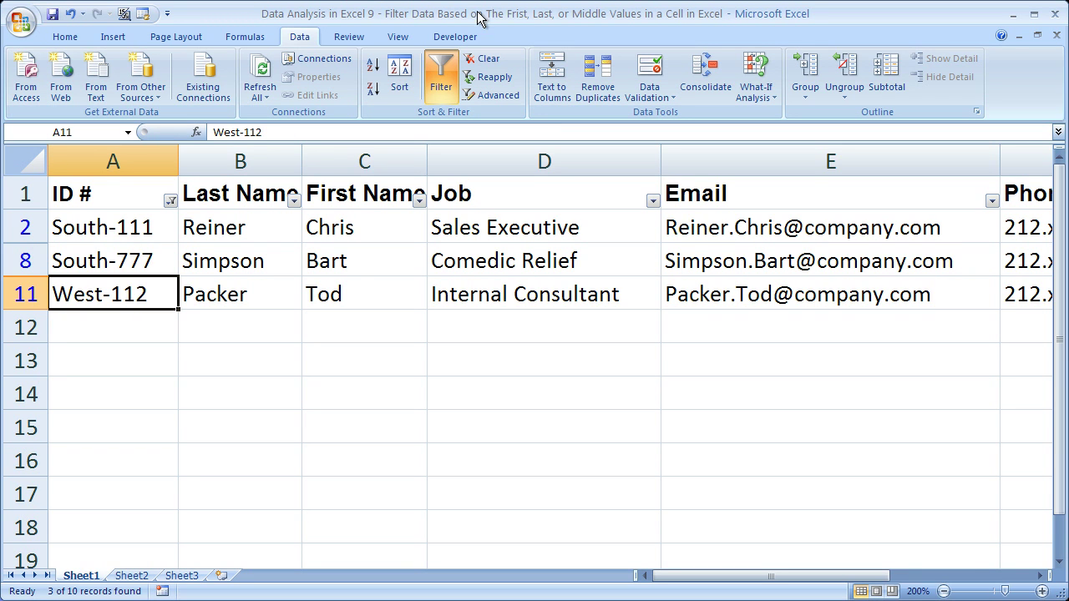
{"action": "left_click", "coordinate": [484, 61]}
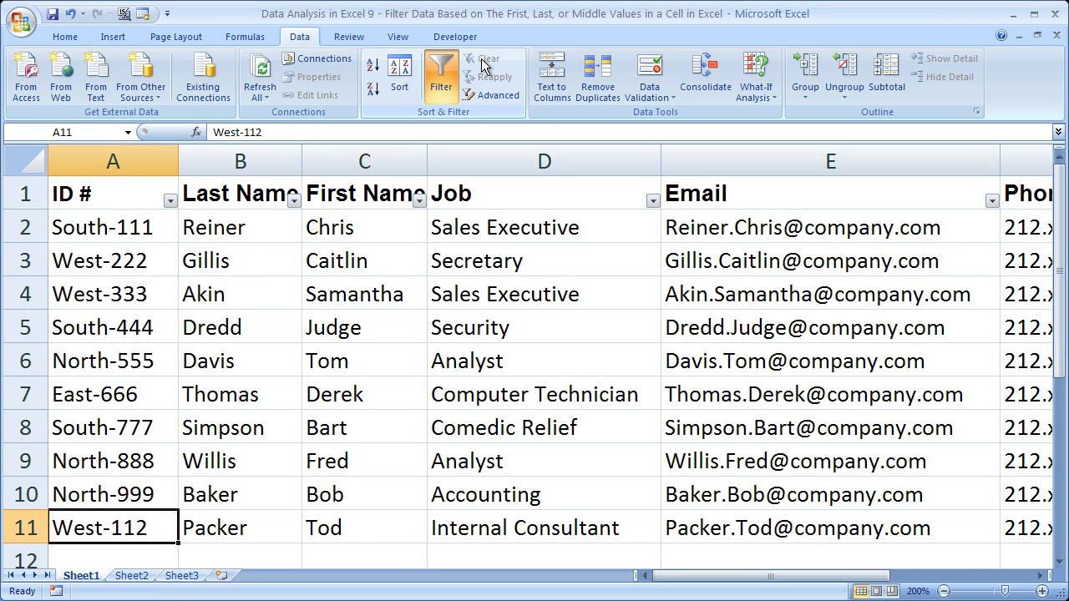
{"action": "left_click", "coordinate": [169, 201]}
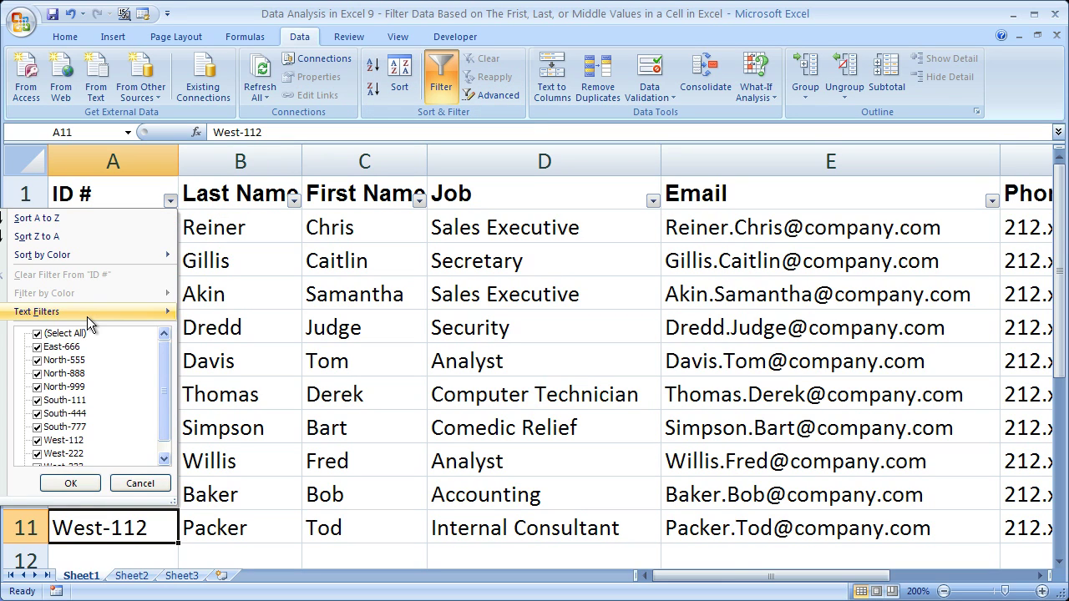
Step: Try the Custom Filter operators 'is greater than' and 'is less than or equal to', then cancel
{"action": "mouse_move", "coordinate": [87, 315]}
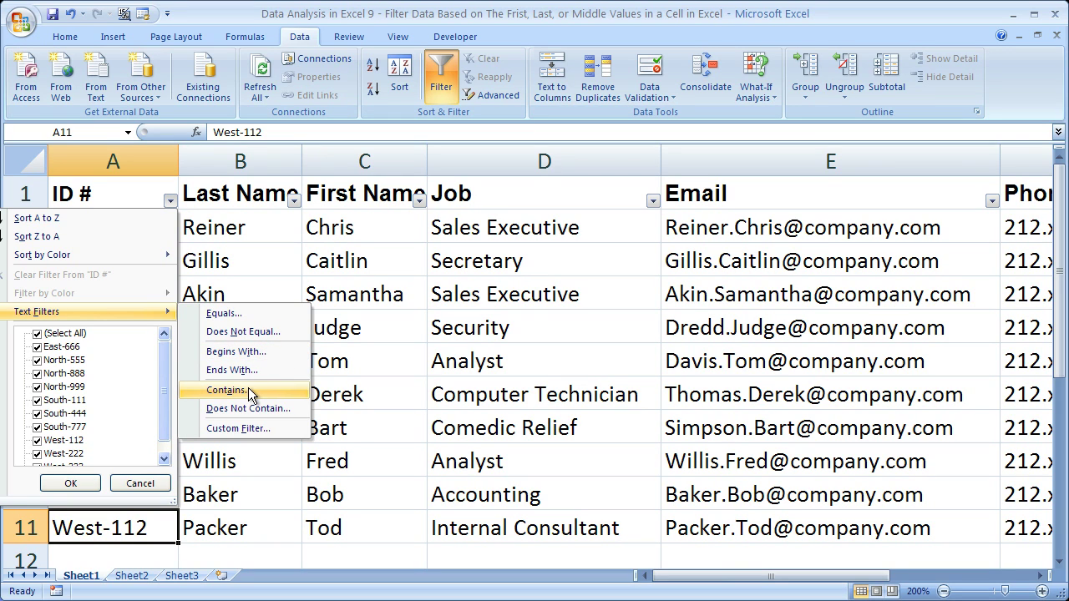
{"action": "left_click", "coordinate": [245, 429]}
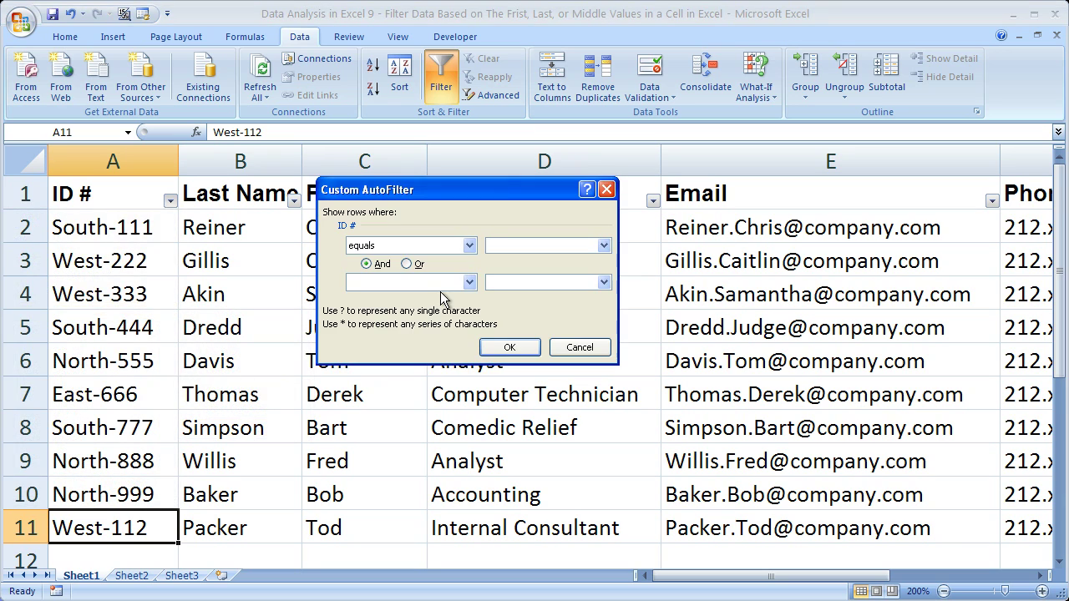
{"action": "left_click", "coordinate": [470, 245]}
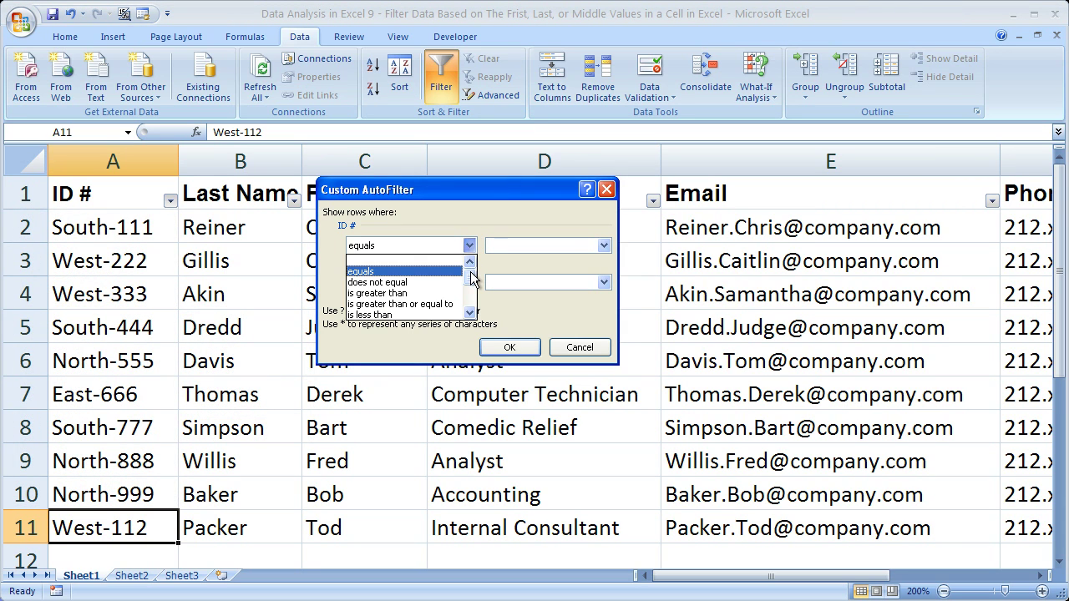
{"action": "mouse_move", "coordinate": [471, 282]}
{"action": "left_mouse_down"}
{"action": "mouse_move", "coordinate": [472, 312]}
{"action": "mouse_move", "coordinate": [472, 278]}
{"action": "left_mouse_up"}
{"action": "mouse_move", "coordinate": [471, 275]}
{"action": "left_mouse_down"}
{"action": "mouse_move", "coordinate": [472, 308]}
{"action": "mouse_move", "coordinate": [473, 279]}
{"action": "left_mouse_up"}
{"action": "left_click", "coordinate": [411, 293]}
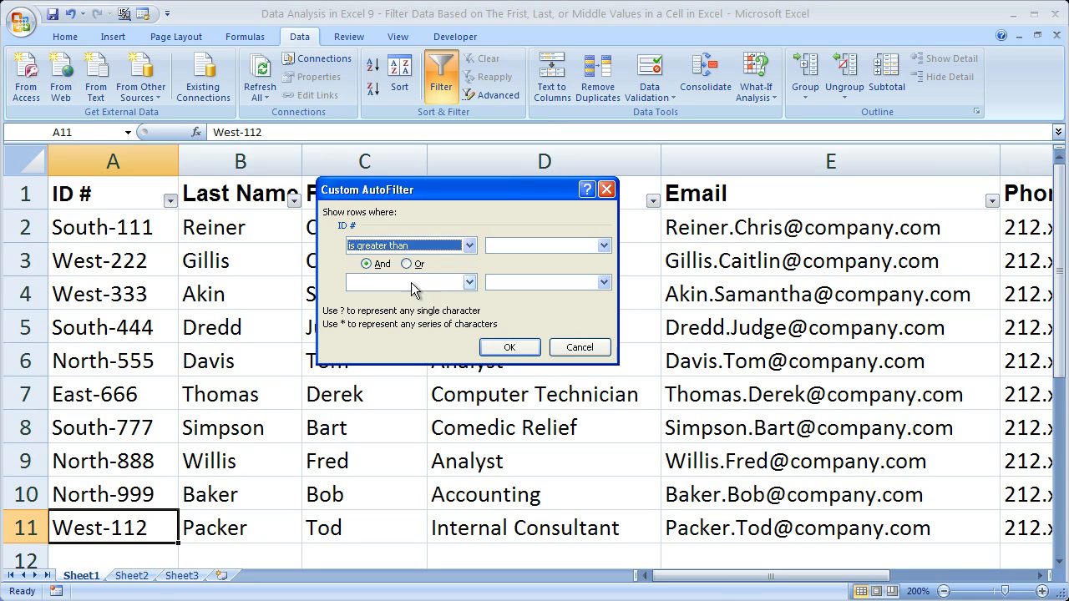
{"action": "left_click", "coordinate": [470, 246]}
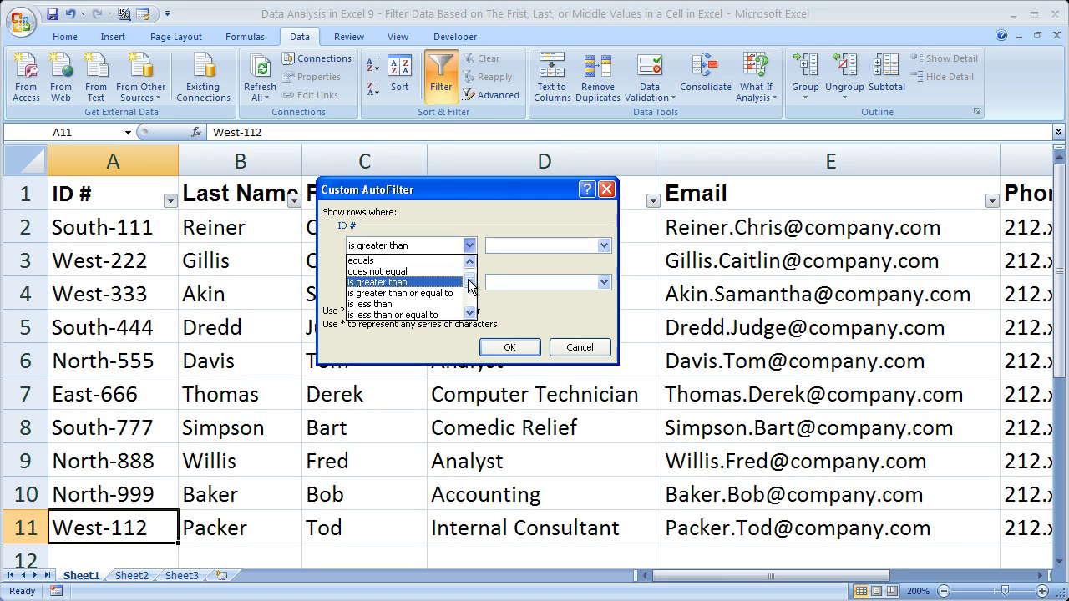
{"action": "left_click_drag", "start_coordinate": [473, 279], "coordinate": [473, 291]}
{"action": "left_click", "coordinate": [451, 282]}
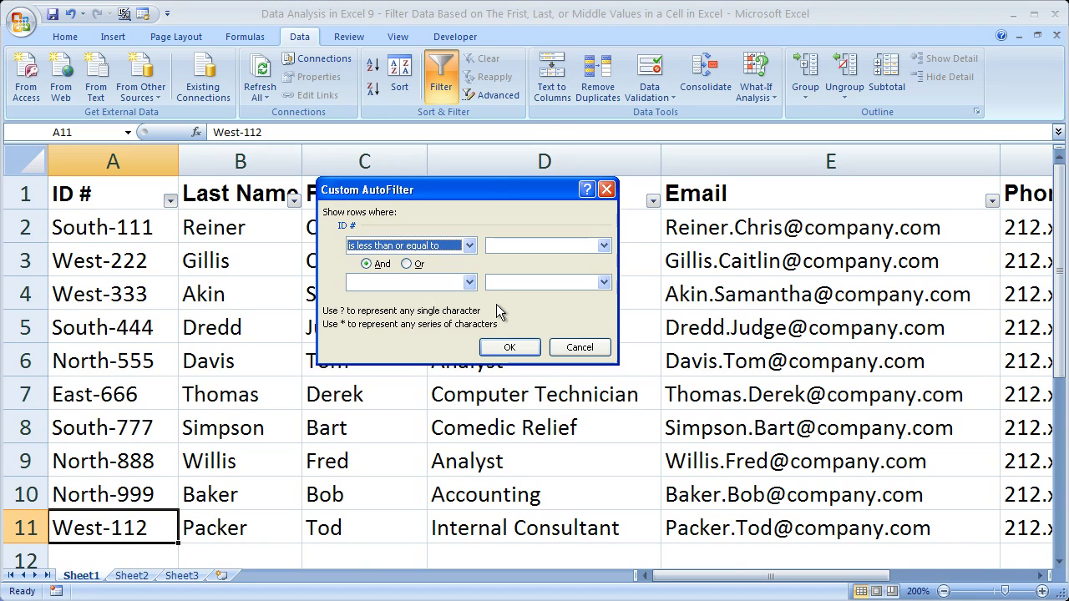
{"action": "left_click", "coordinate": [565, 349]}
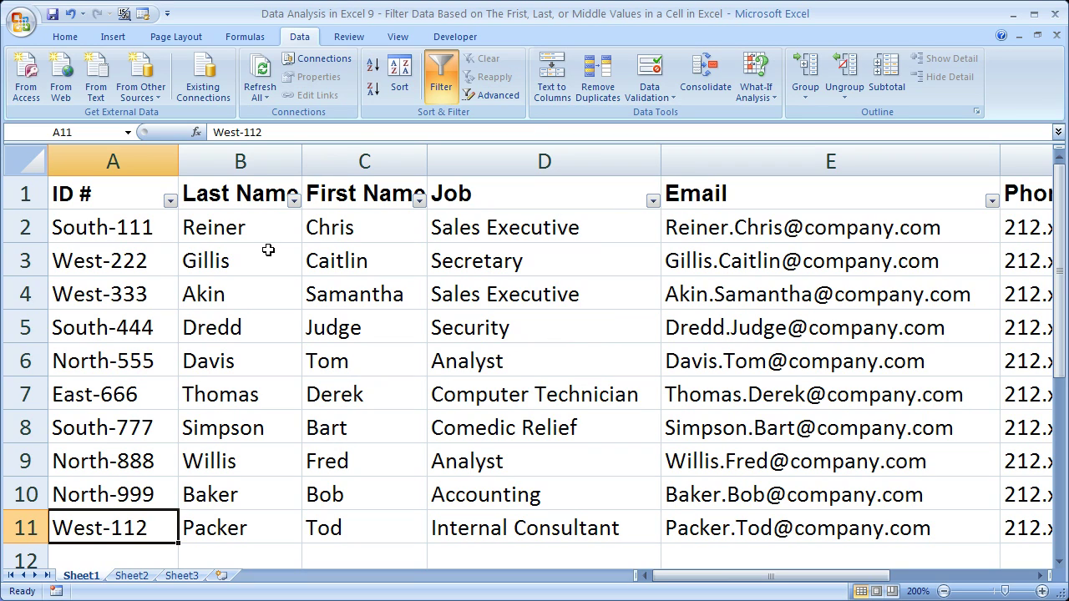
Step: Toggle the Data tab Filter off and select header cell A1
{"action": "left_click", "coordinate": [440, 77]}
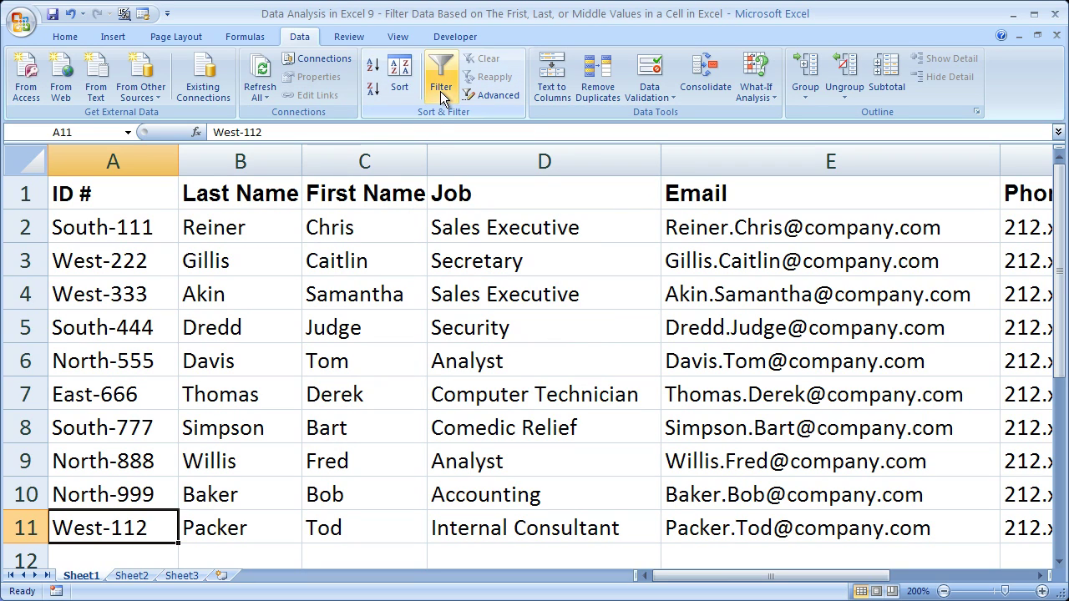
{"action": "left_click", "coordinate": [109, 203]}
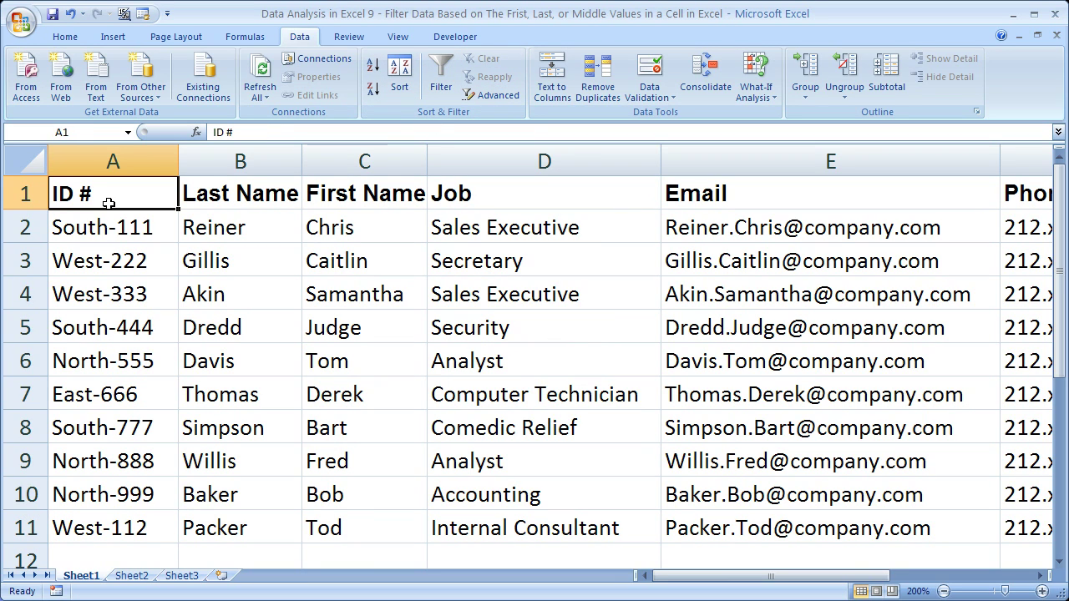